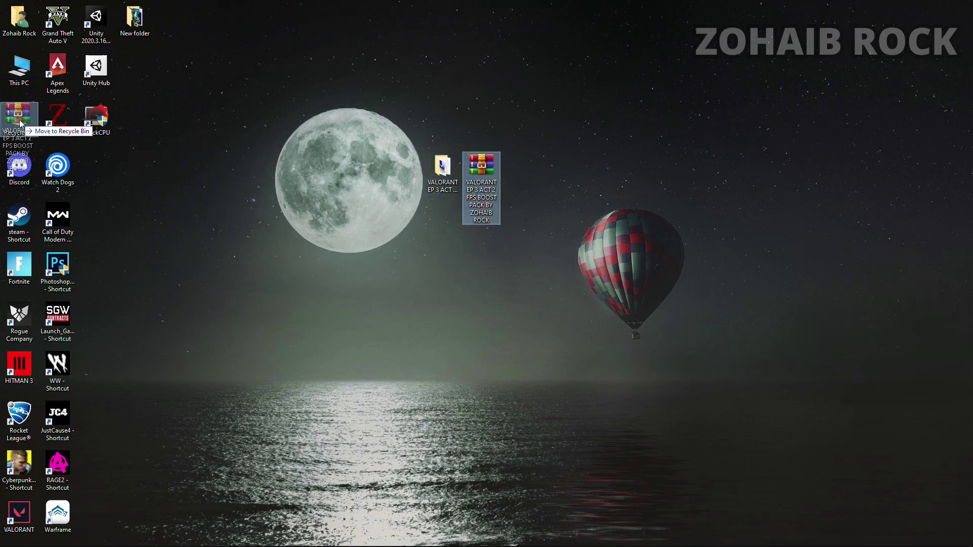
# - Move the VALORANT boost pack archive to the Recycle Bin and open the extracted folder's "1 Windows Settings Best (Registry)" subfolder
pyautogui.moveTo(21, 123); pyautogui.dragTo(20, 123)
pyautogui.moveTo(442, 172); pyautogui.dragTo(480, 175)
pyautogui.doubleClick(494, 174)
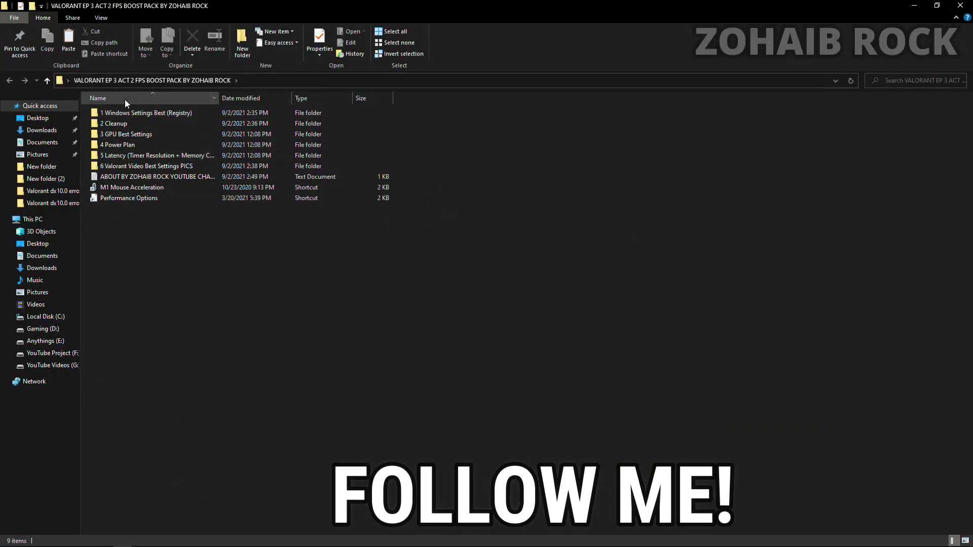
pyautogui.doubleClick(120, 116)
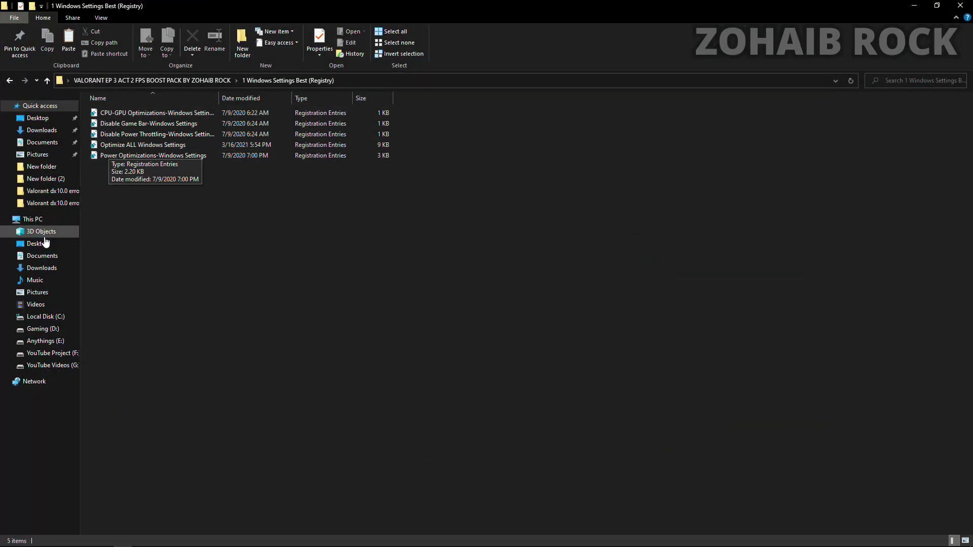
# - Open Windows Settings, view its categories in a smaller window, and close it
pyautogui.click(9, 540)
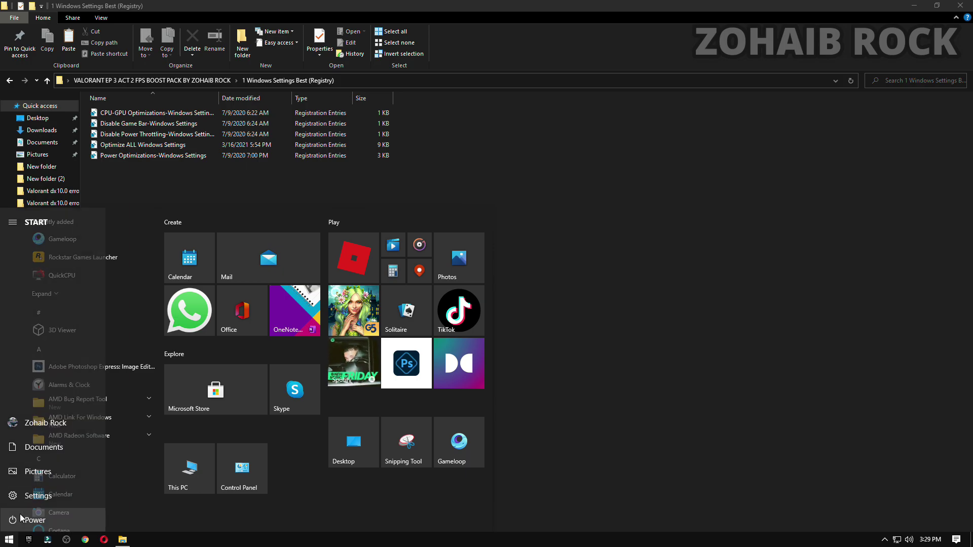
pyautogui.click(27, 499)
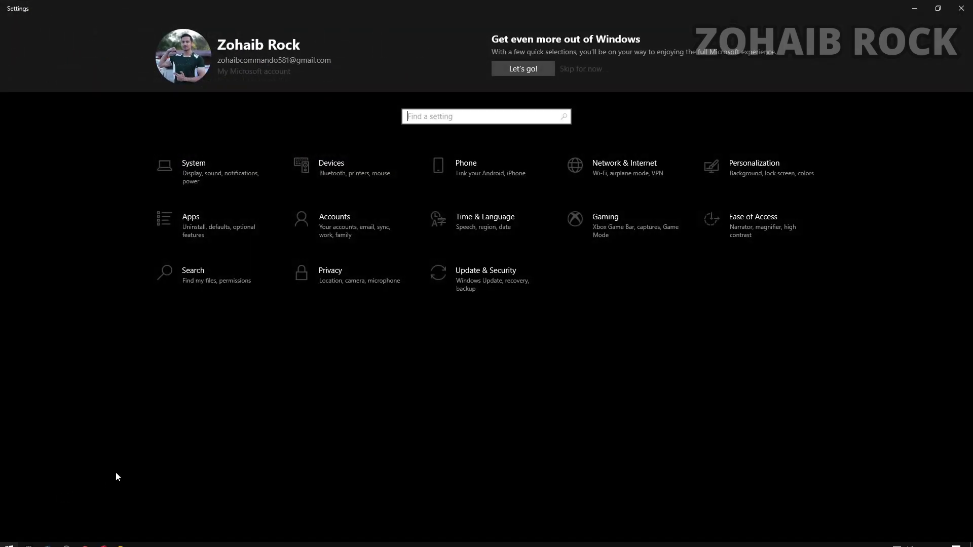
pyautogui.click(938, 8)
pyautogui.moveTo(535, 17); pyautogui.dragTo(634, 55)
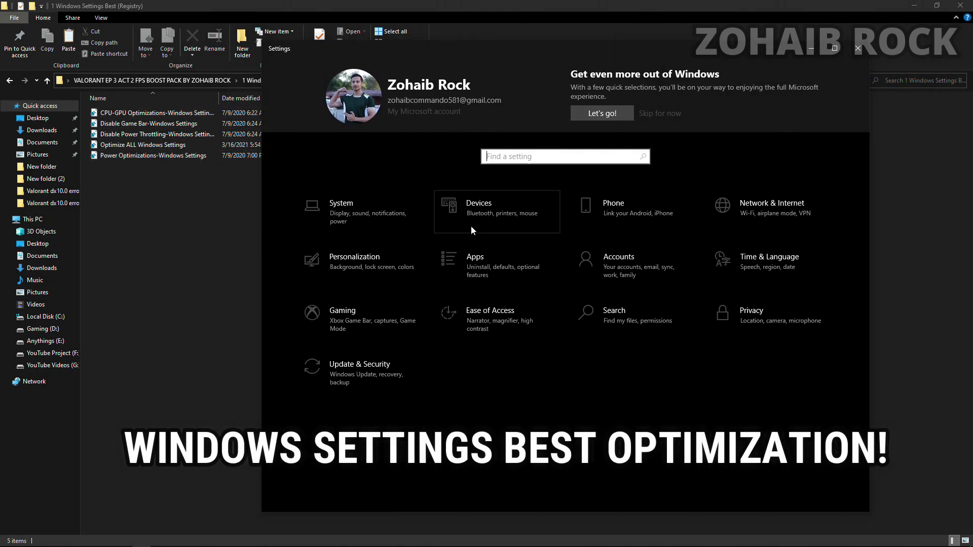
pyautogui.click(856, 49)
# - Merge the CPU-GPU Optimizations registry file into the Windows registry and accept the confirmations
pyautogui.doubleClick(218, 113)
pyautogui.click(482, 321)
pyautogui.click(561, 296)
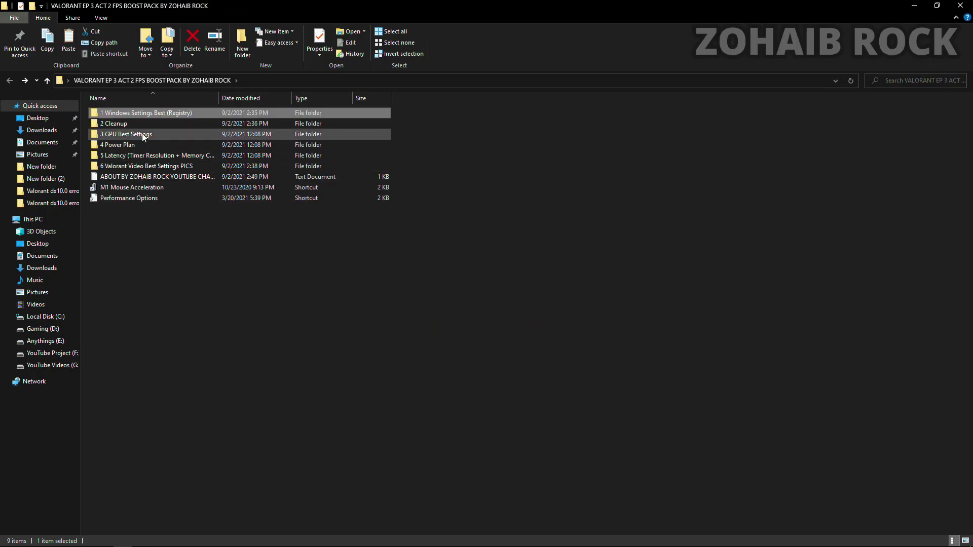
# - Run the "1 Delete Temporary Files" and "2 Delete Windows Update Cache" scripts from the pack's "2 Cleanup" folder
pyautogui.doubleClick(114, 124)
pyautogui.doubleClick(124, 113)
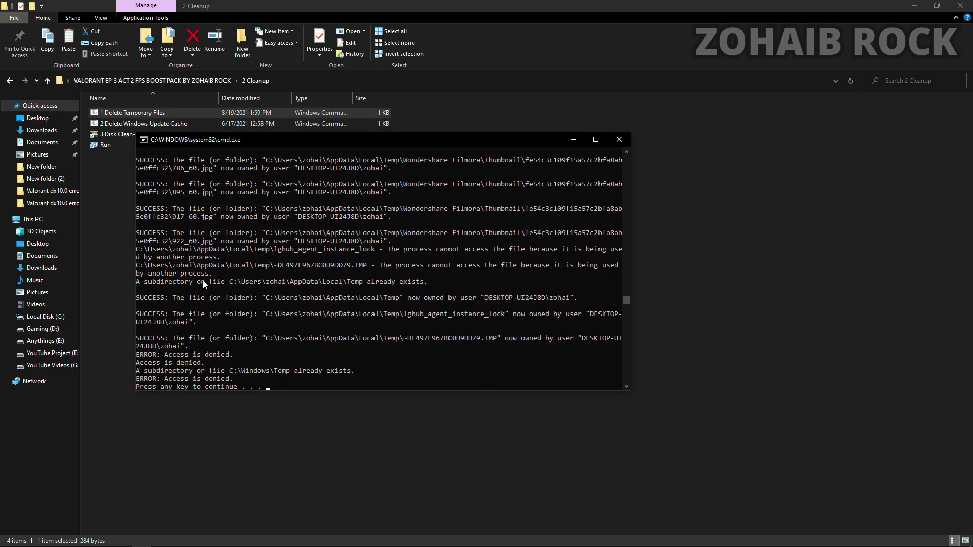
pyautogui.press('Return')
pyautogui.doubleClick(122, 124)
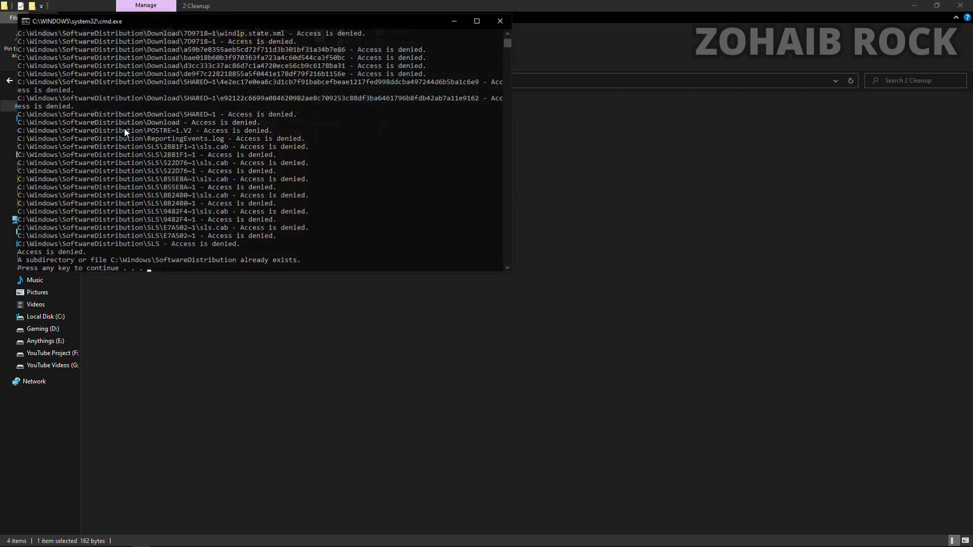
pyautogui.press('Return')
# - Run Disk Clean-Up on drive C: with all file categories selected and permanently delete the files
pyautogui.doubleClick(132, 134)
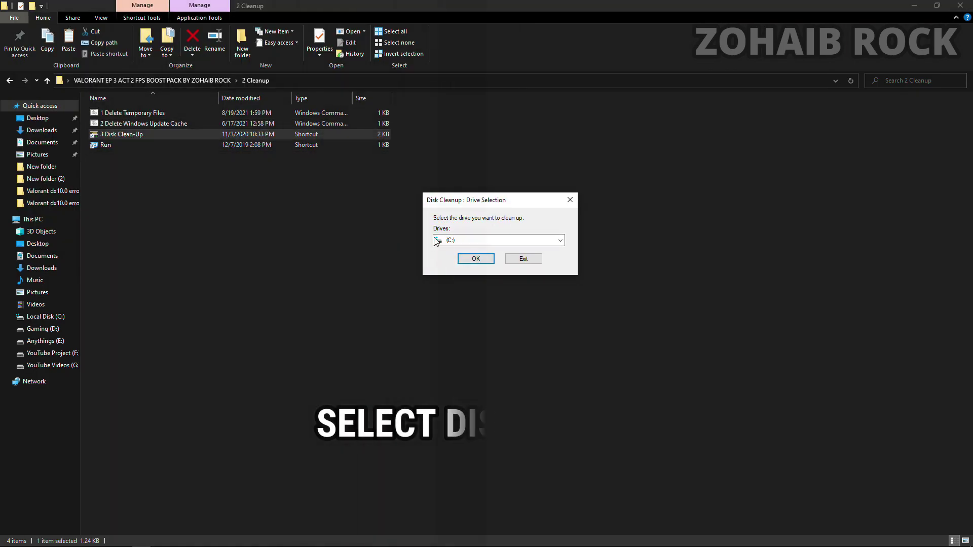
pyautogui.click(465, 240)
pyautogui.click(456, 251)
pyautogui.click(473, 264)
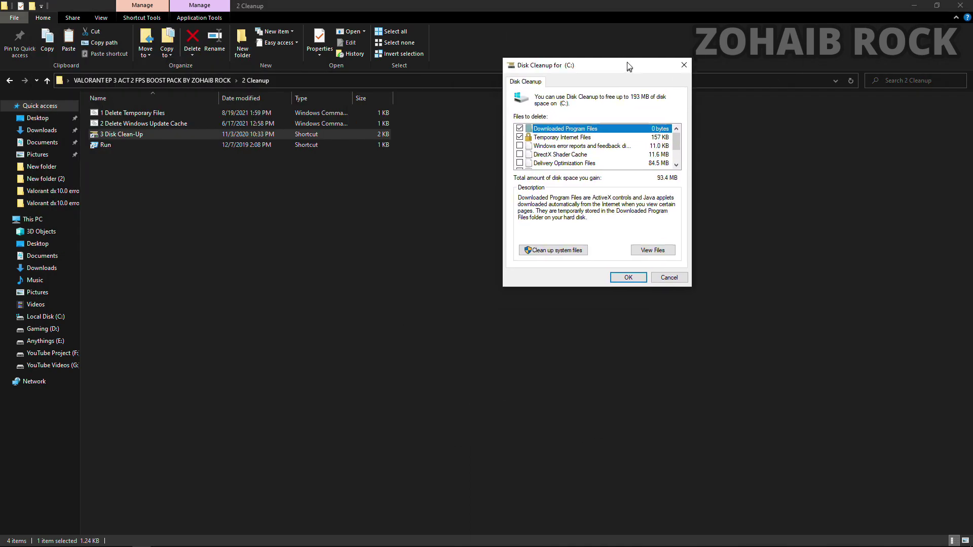
pyautogui.scroll(-1, 519, 154)
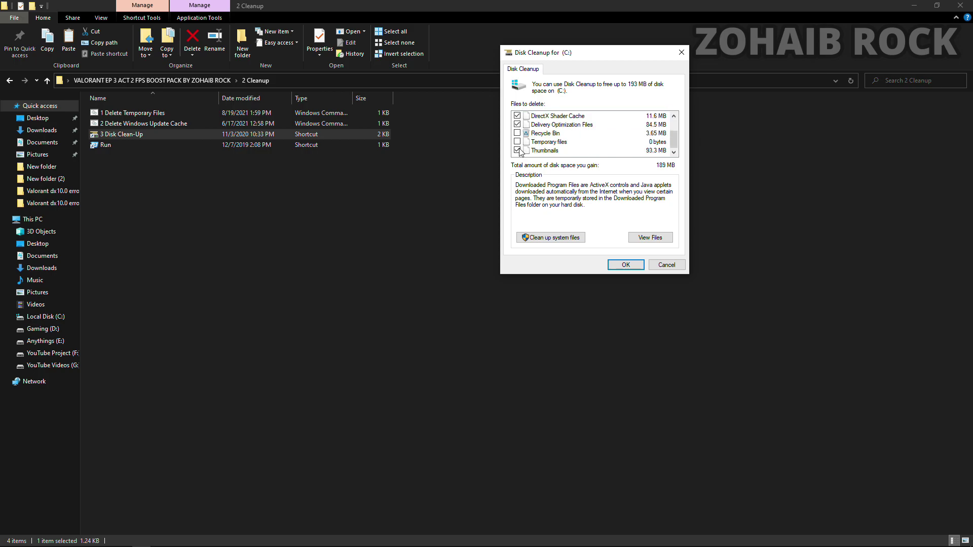
pyautogui.click(625, 266)
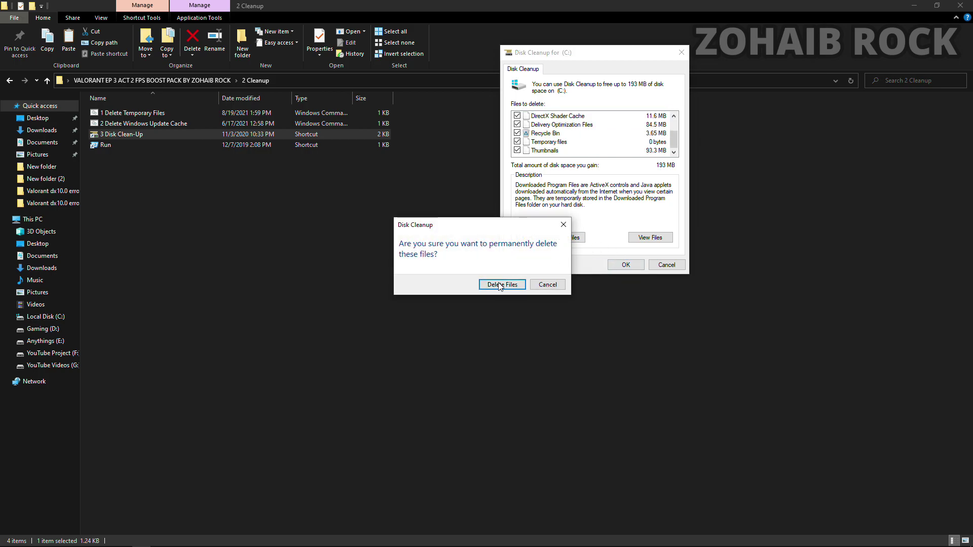
pyautogui.click(499, 283)
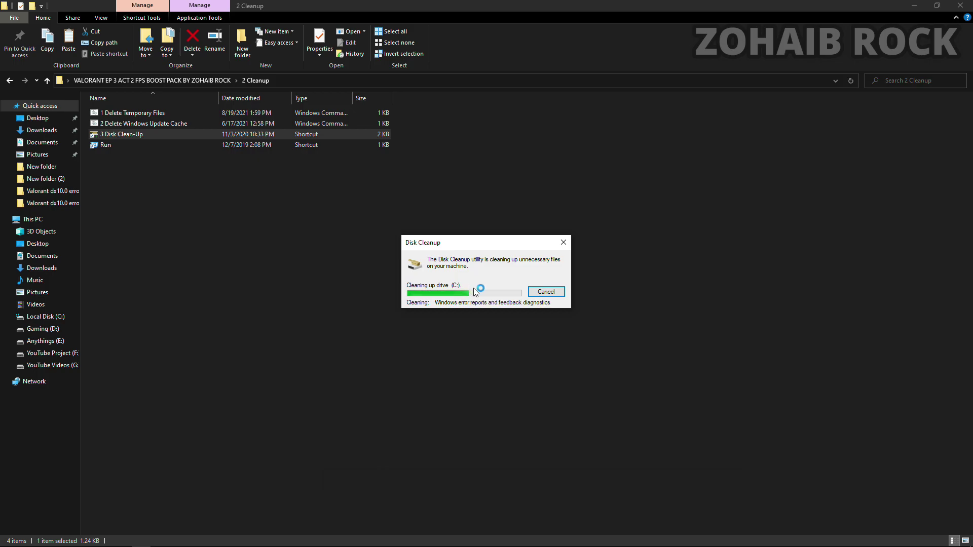
# - Open the Windows Prefetch folder by running "prefetch" from the pack's Run shortcut
pyautogui.doubleClick(117, 145)
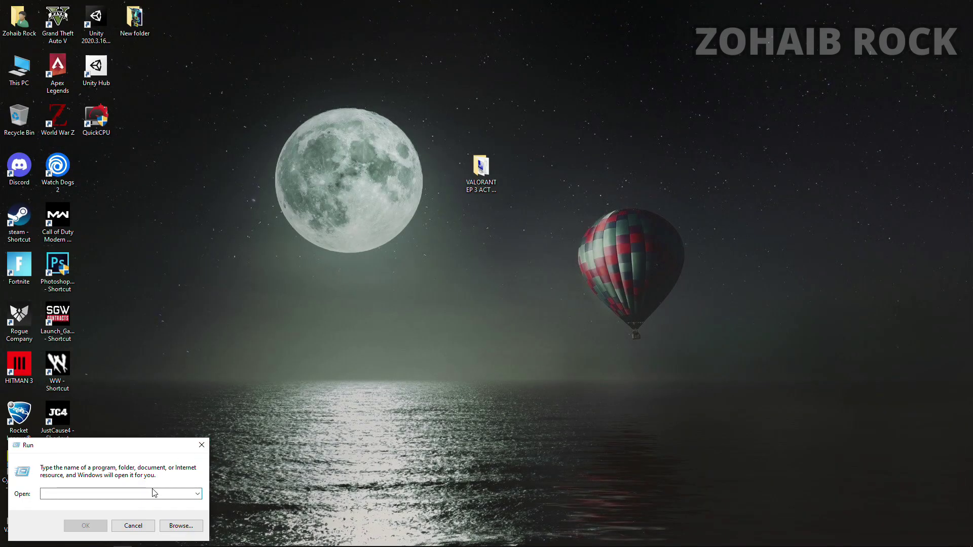
pyautogui.write('prefetch')
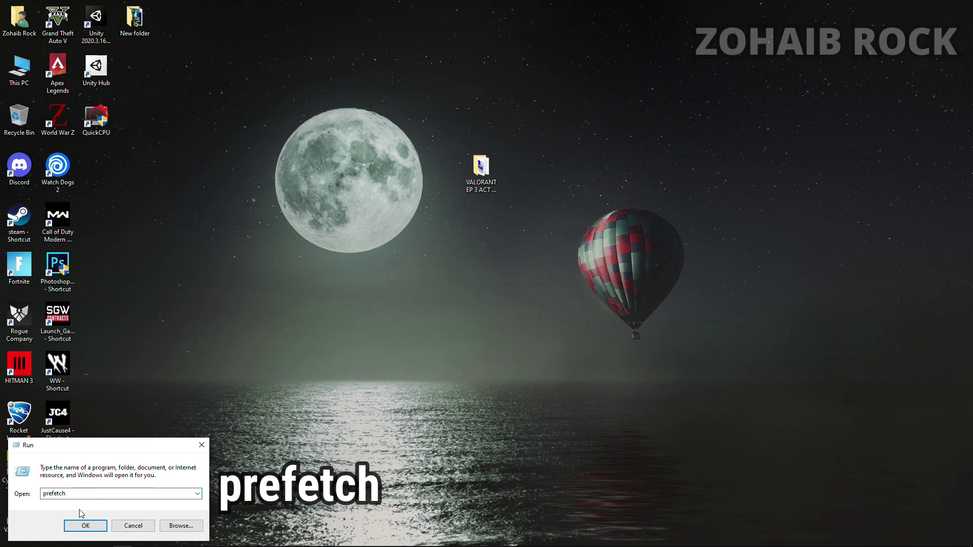
pyautogui.click(85, 527)
pyautogui.click(505, 298)
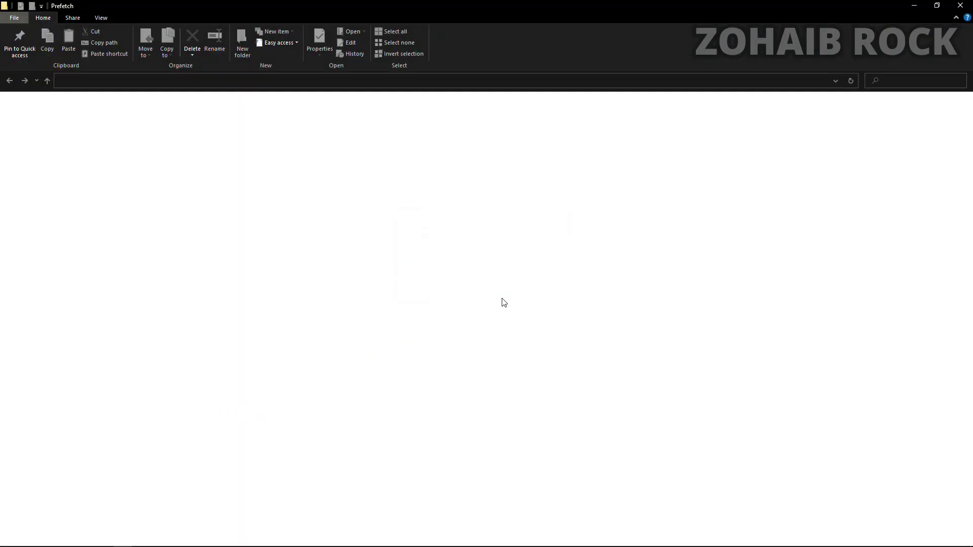
# - Delete all items in the Prefetch folder, skipping every file that is in use
pyautogui.click(119, 126)
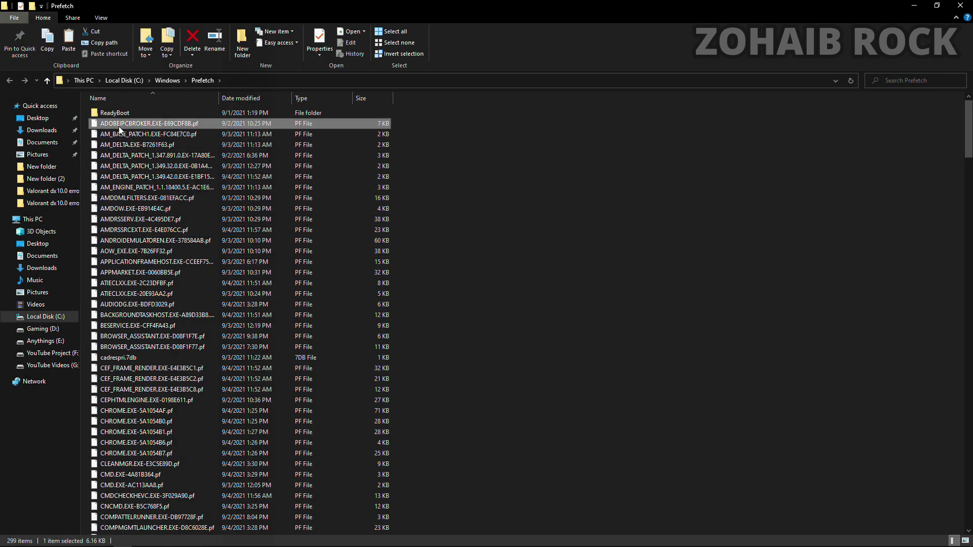
pyautogui.hotkey('ctrl', 'a')
pyautogui.rightClick(119, 128)
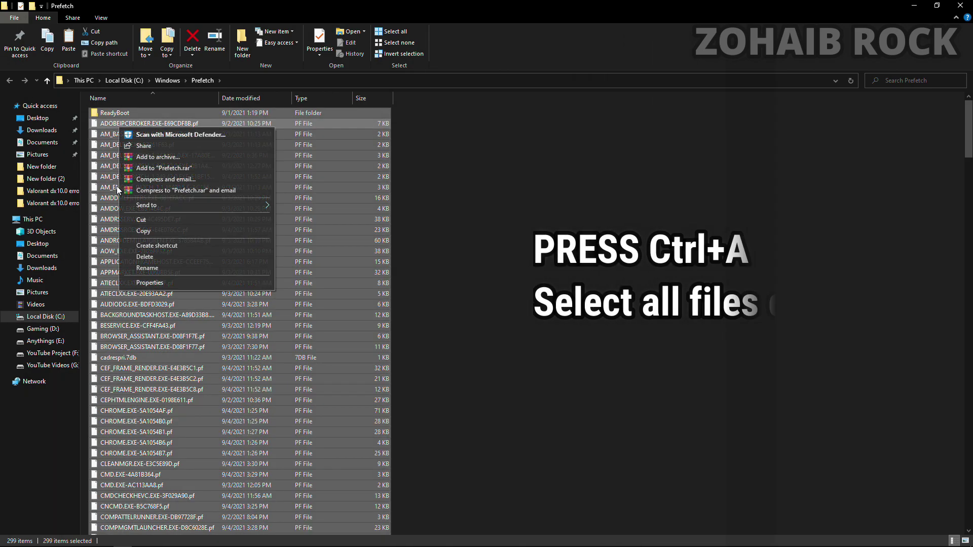
pyautogui.click(157, 257)
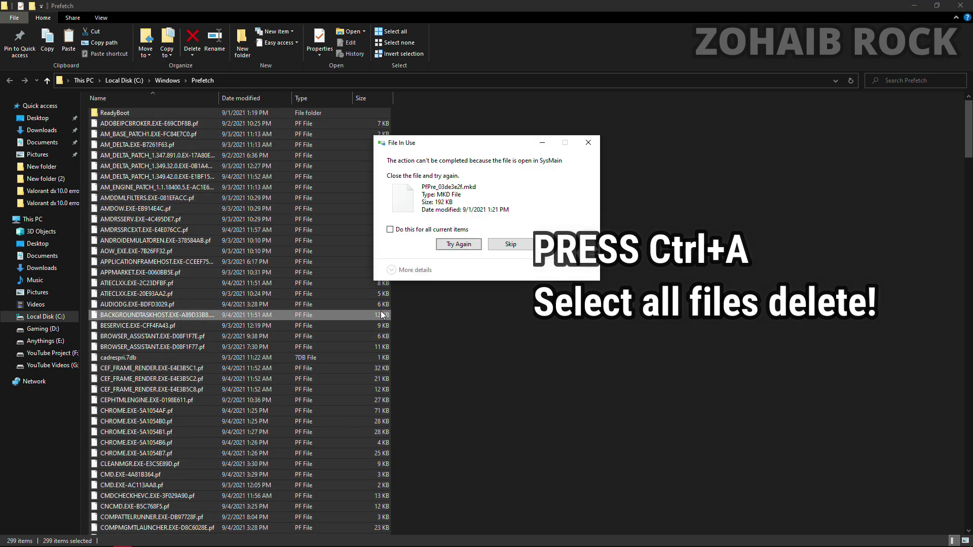
pyautogui.click(407, 231)
pyautogui.click(510, 244)
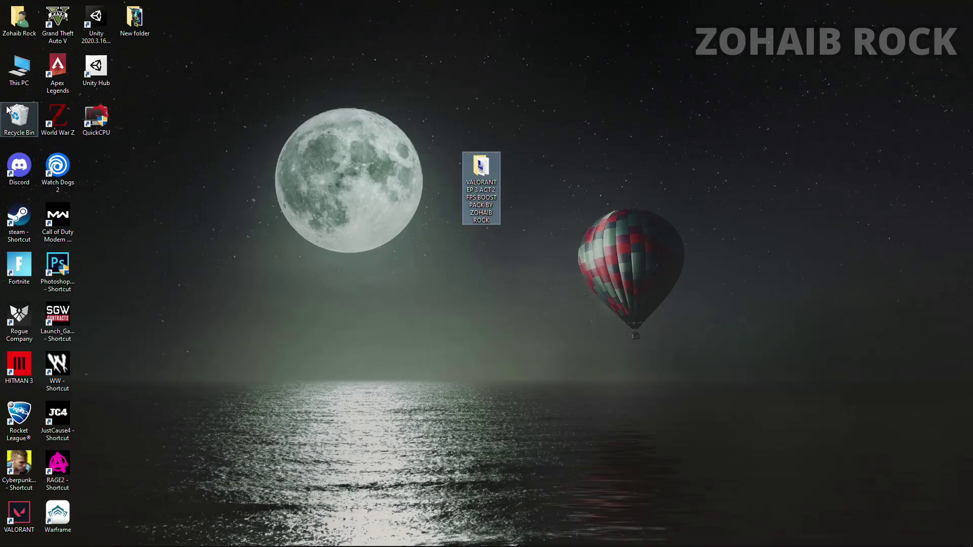
# - Empty the Recycle Bin and confirm the permanent deletion
pyautogui.rightClick(14, 113)
pyautogui.click(45, 137)
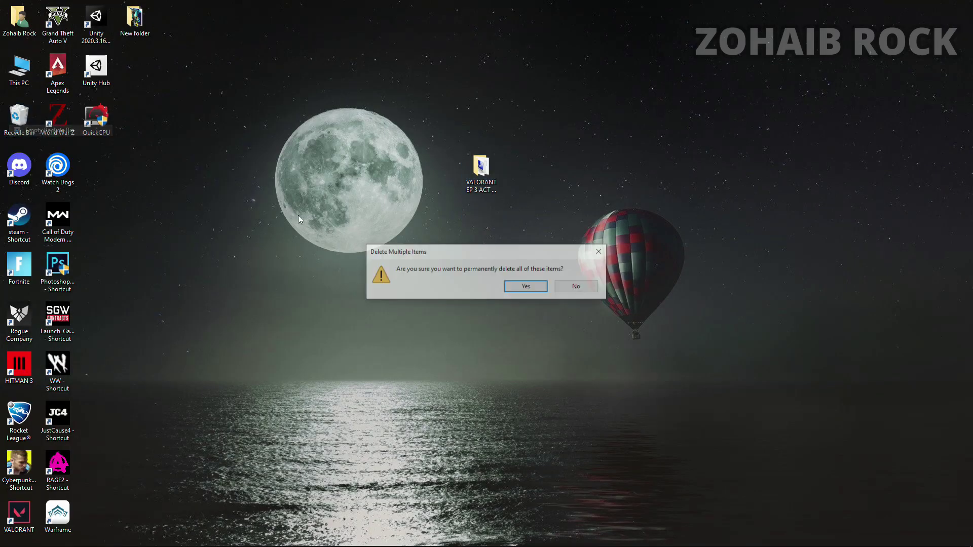
pyautogui.click(524, 289)
# - Open the boost pack's "3 GPU Best Settings" folder and show its contents as extra large icons
pyautogui.doubleClick(481, 170)
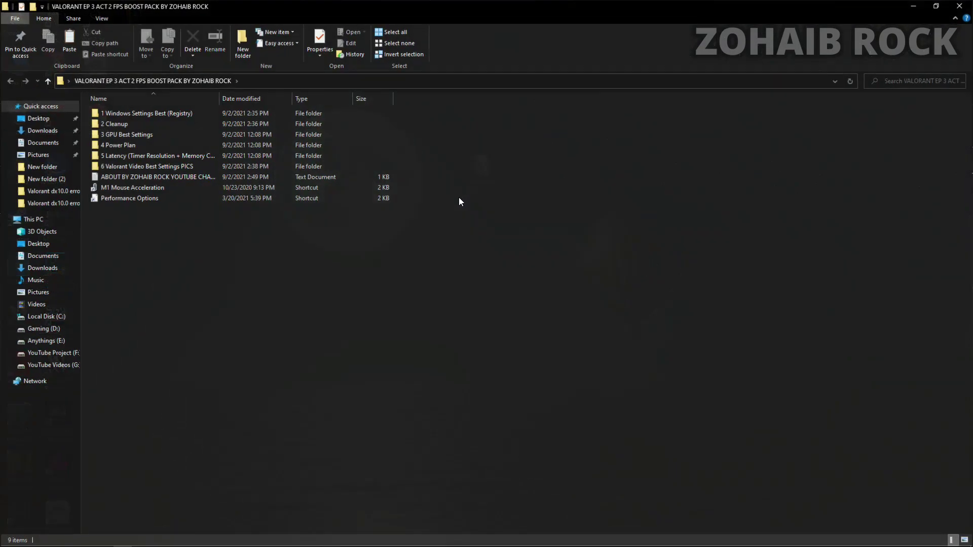
pyautogui.doubleClick(142, 135)
pyautogui.rightClick(132, 186)
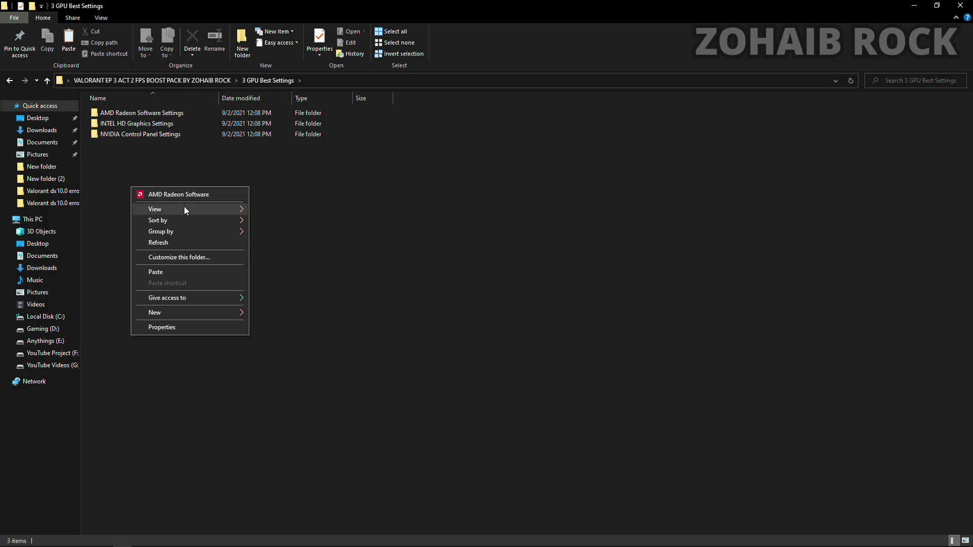
pyautogui.moveTo(242, 214)
pyautogui.click(284, 210)
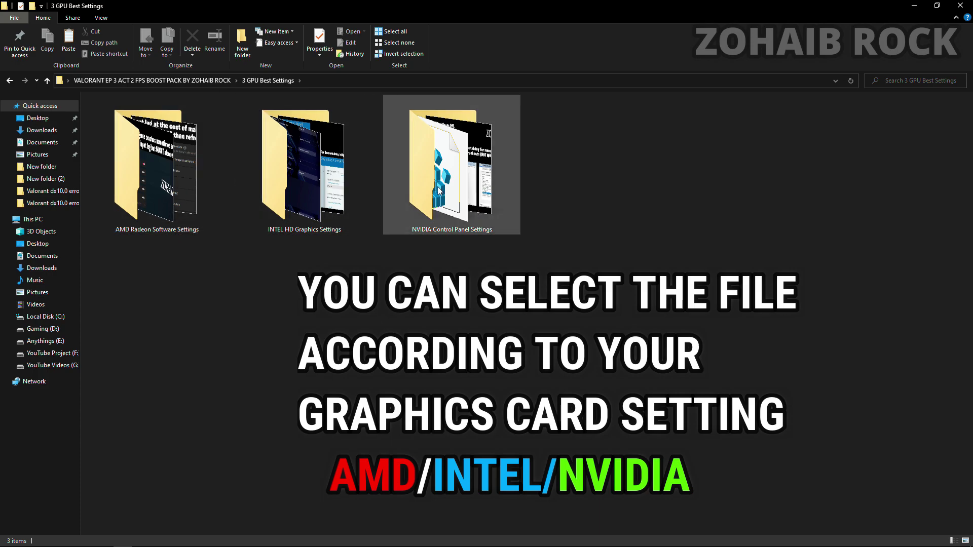
# - Open the "AMD Radeon Software Settings" folder and move its window, reduced in size, to uncover part of the desktop
pyautogui.doubleClick(123, 202)
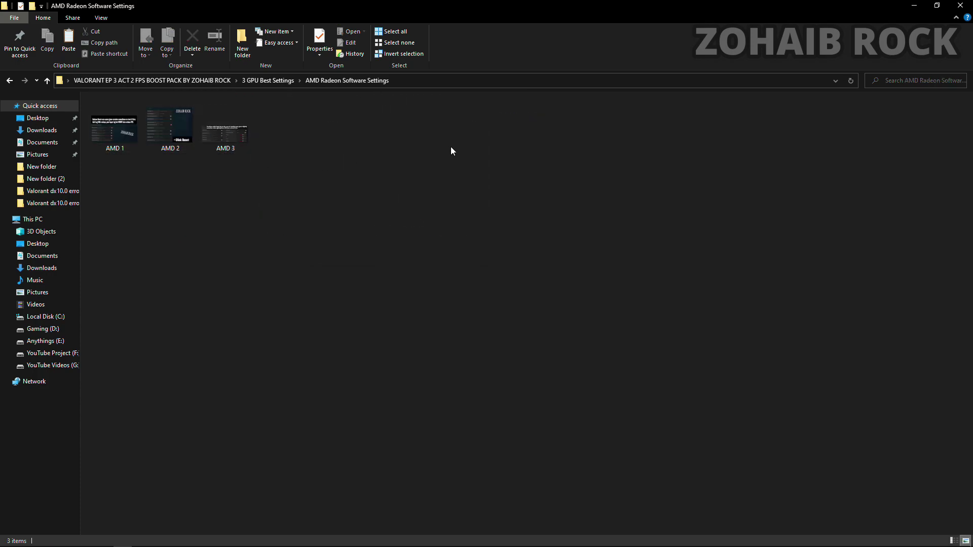
pyautogui.click(937, 5)
pyautogui.moveTo(610, 73); pyautogui.dragTo(390, 58)
# - Switch to AMD Radeon Software and open the VALORANT game profile
pyautogui.rightClick(725, 95)
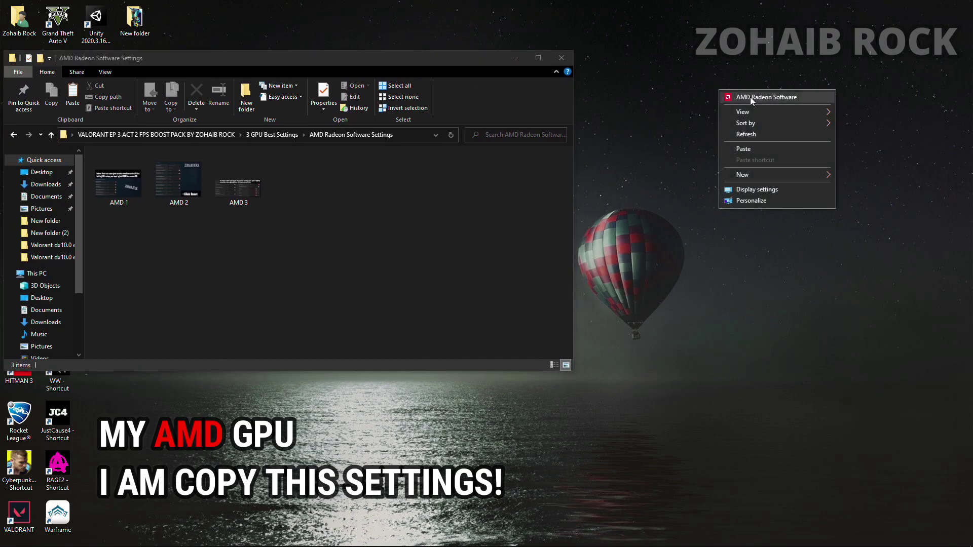
pyautogui.click(745, 98)
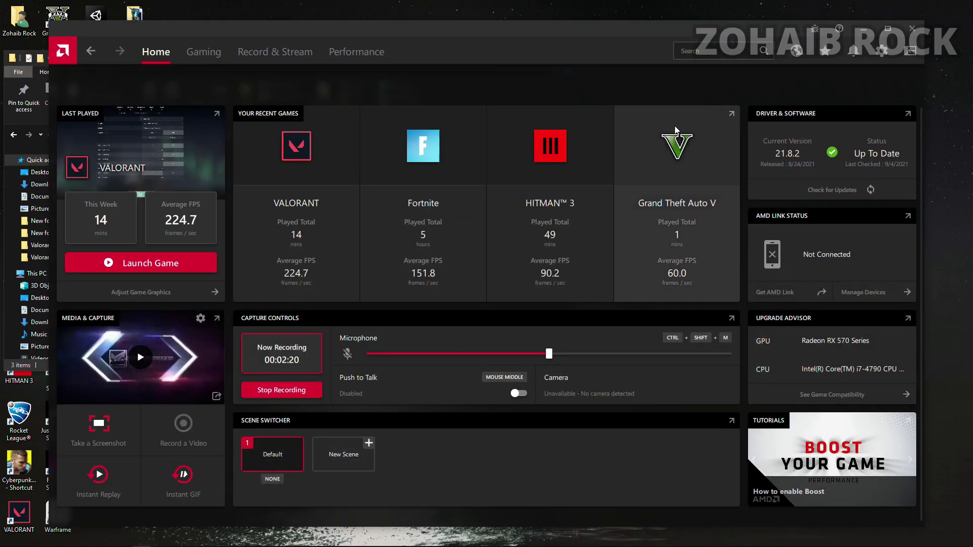
pyautogui.click(210, 60)
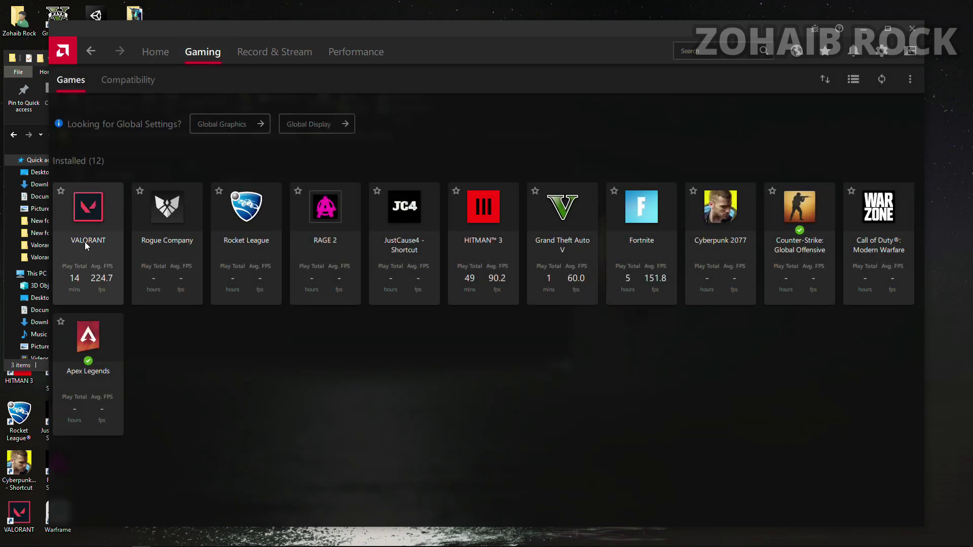
pyautogui.click(85, 241)
# - Review VALORANT's graphics, display and Advanced settings, and close AMD Radeon Software
pyautogui.scroll(-3, 307, 278)
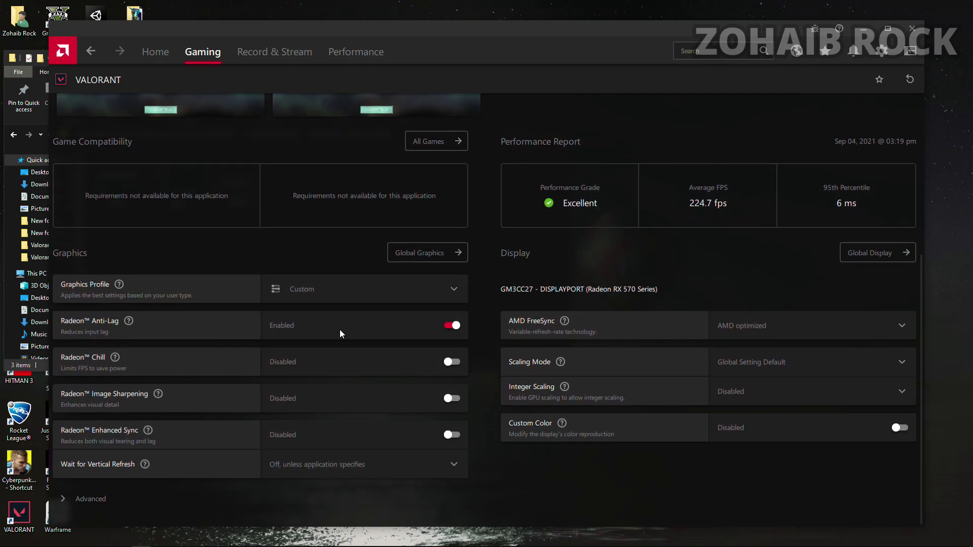
pyautogui.click(90, 500)
pyautogui.scroll(-5, 245, 364)
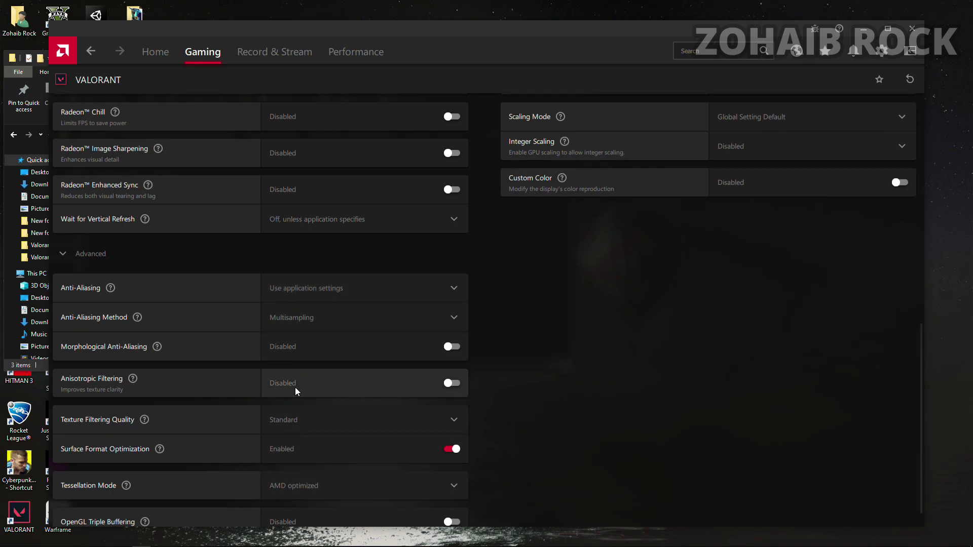
pyautogui.scroll(-1, 293, 395)
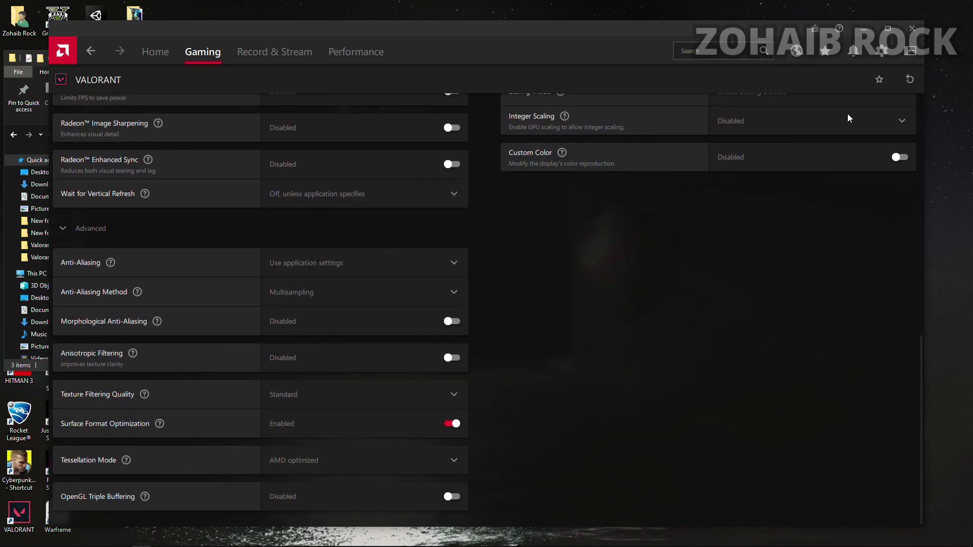
pyautogui.click(911, 30)
# - Return to the boost pack's main folder and launch QuickCpuSetup-3.2.0.0-x64 from "4 Power Plan", with the folder window minimized
pyautogui.click(539, 57)
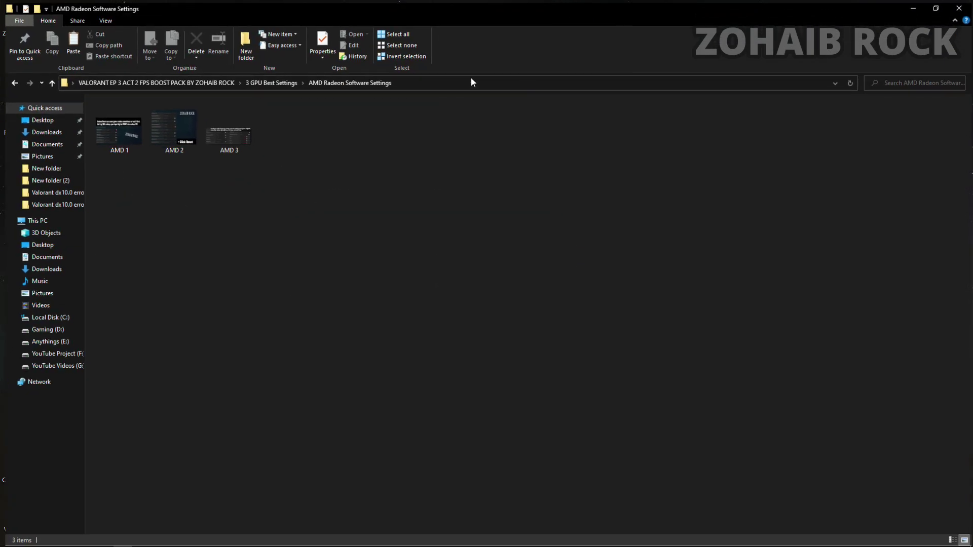
pyautogui.click(9, 81)
pyautogui.click(9, 81)
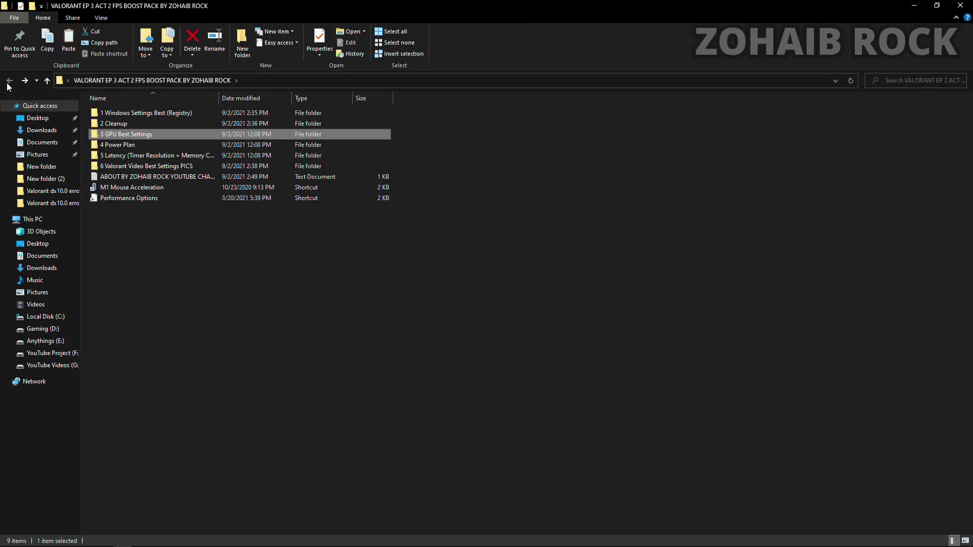
pyautogui.doubleClick(109, 147)
pyautogui.doubleClick(119, 114)
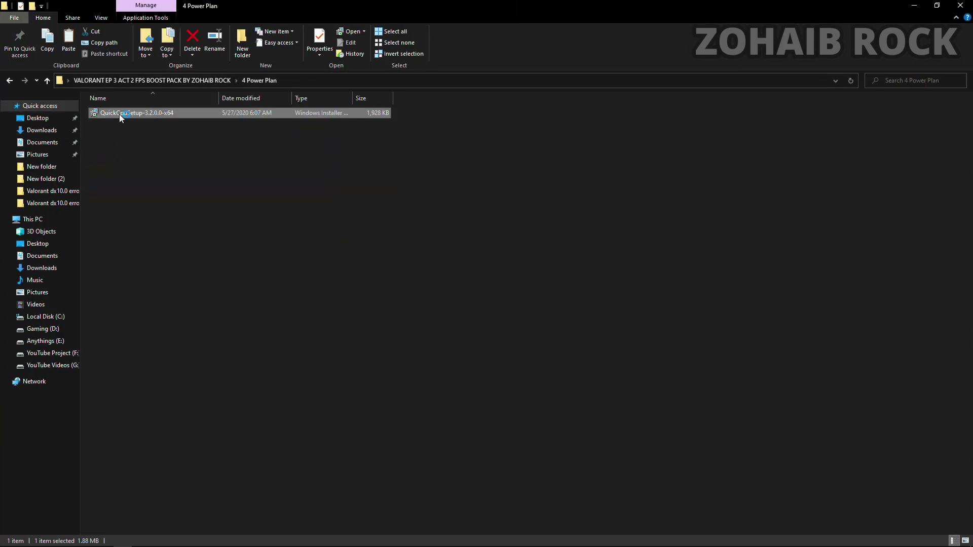
pyautogui.click(914, 5)
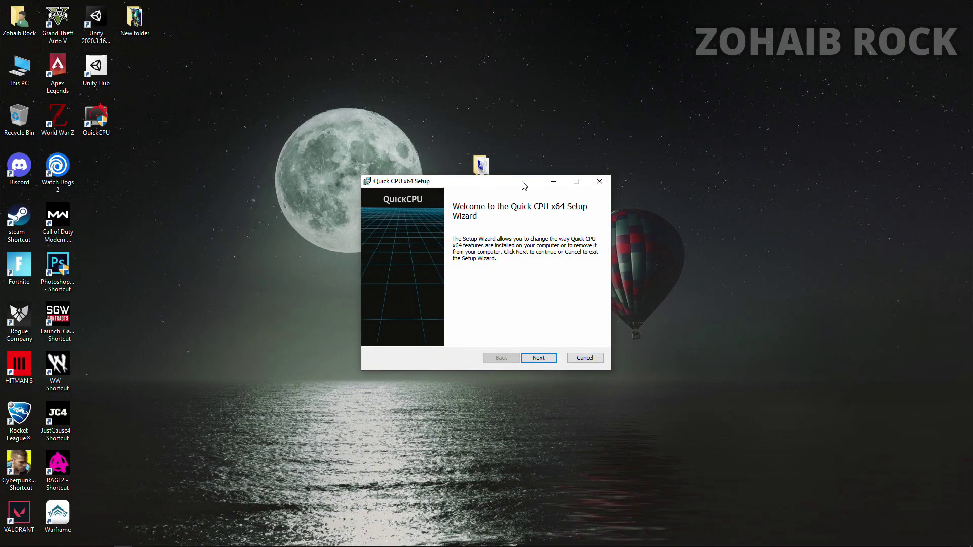
# - Repair the Quick CPU installation through the setup wizard, allowing its changes to the device, and finish the wizard
pyautogui.moveTo(524, 185); pyautogui.dragTo(539, 91)
pyautogui.click(554, 263)
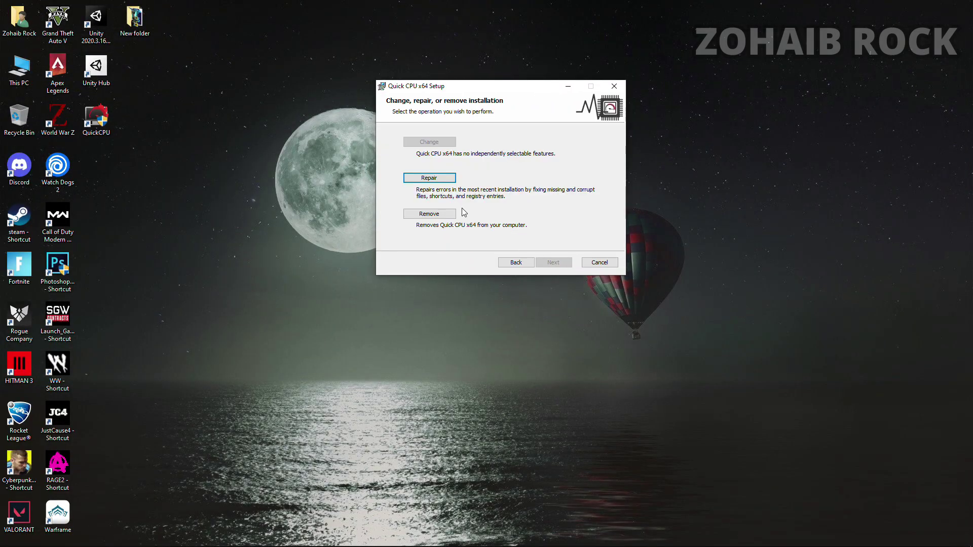
pyautogui.press('Return')
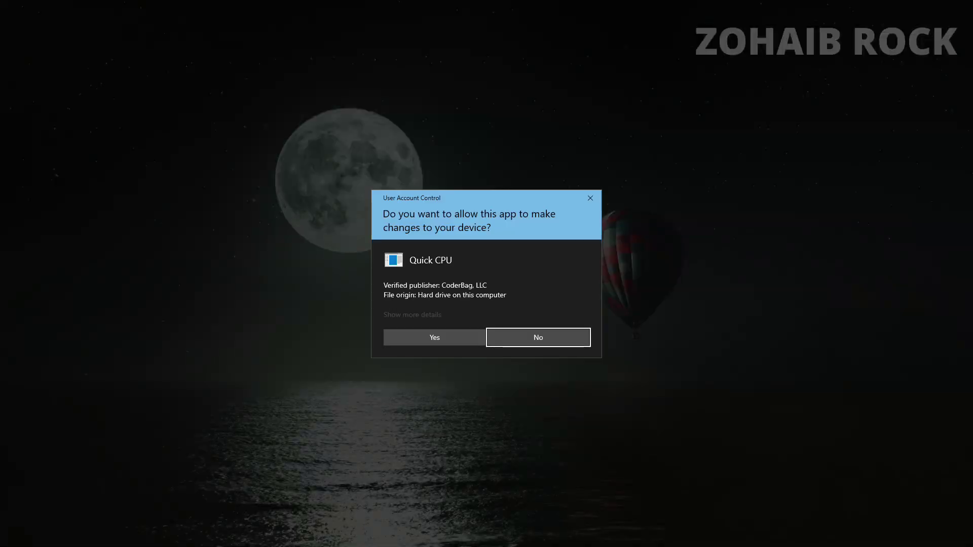
pyautogui.click(433, 336)
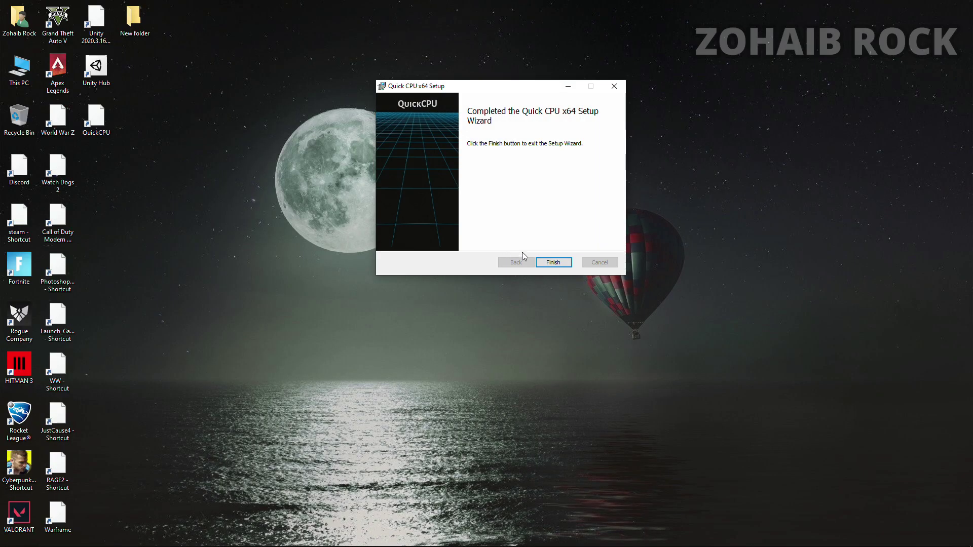
pyautogui.click(554, 263)
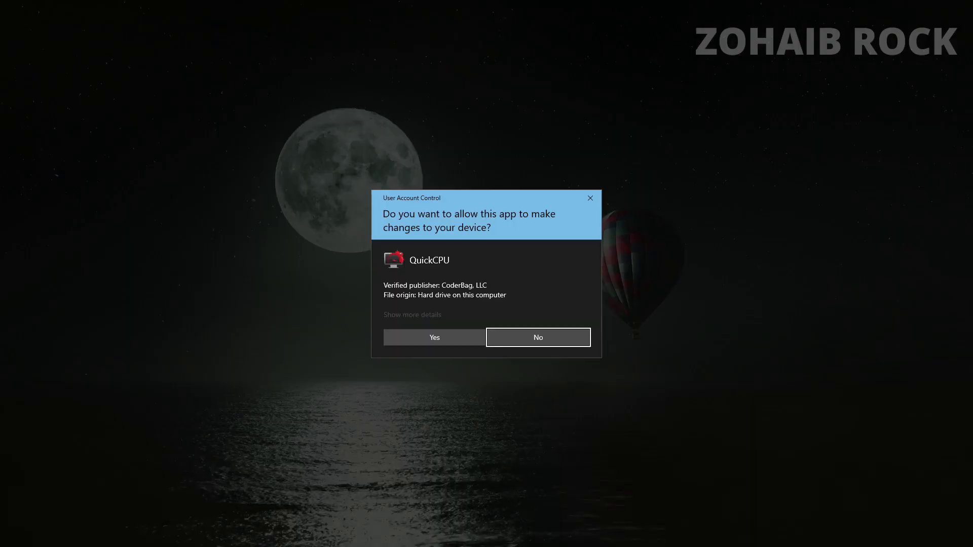
# - Allow QuickCPU to run and apply the High performance power plan with core parking, turbo boost and frequency scaling at 100%
pyautogui.click(443, 334)
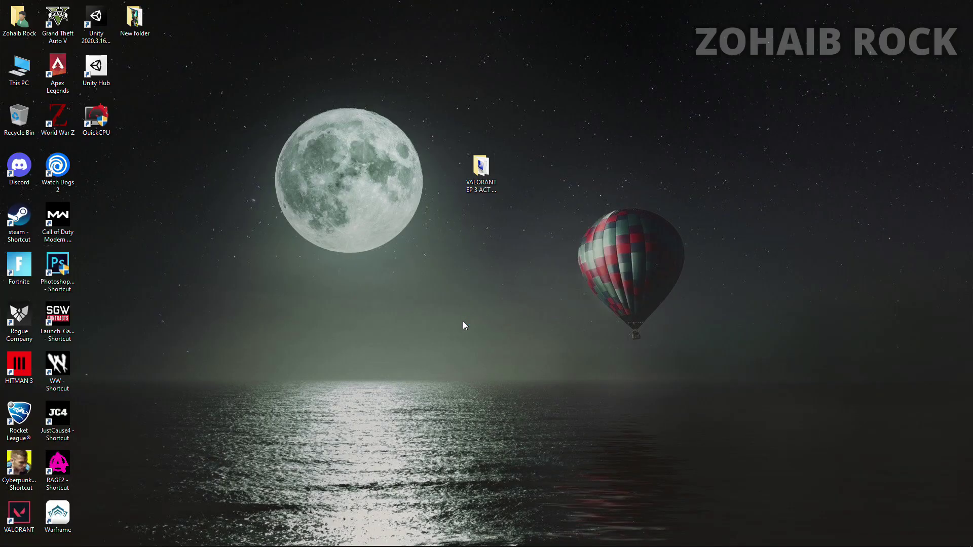
pyautogui.moveTo(496, 92); pyautogui.dragTo(495, 29)
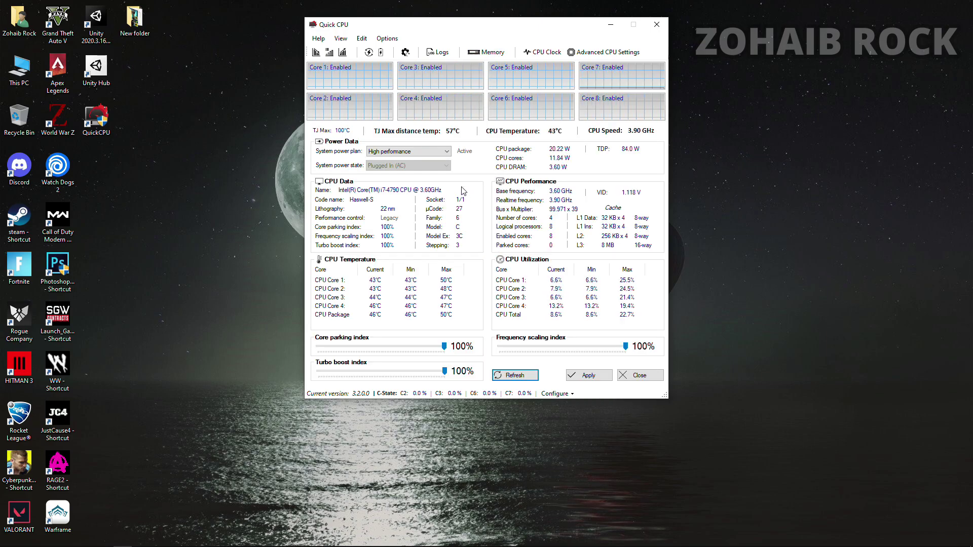
pyautogui.click(560, 244)
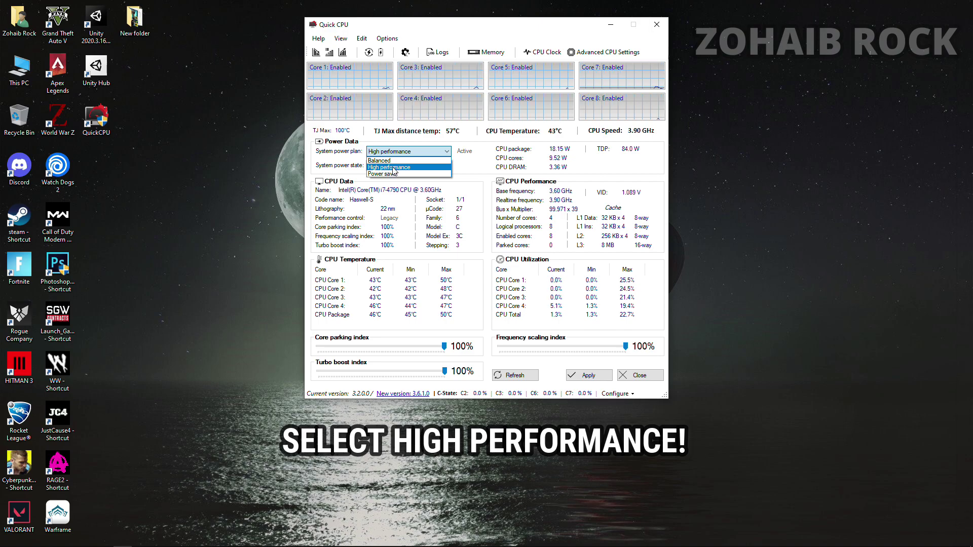
pyautogui.click(394, 168)
pyautogui.moveTo(436, 347); pyautogui.dragTo(456, 376)
pyautogui.moveTo(625, 347); pyautogui.dragTo(570, 350)
pyautogui.press('End')
pyautogui.click(588, 375)
pyautogui.press('Return')
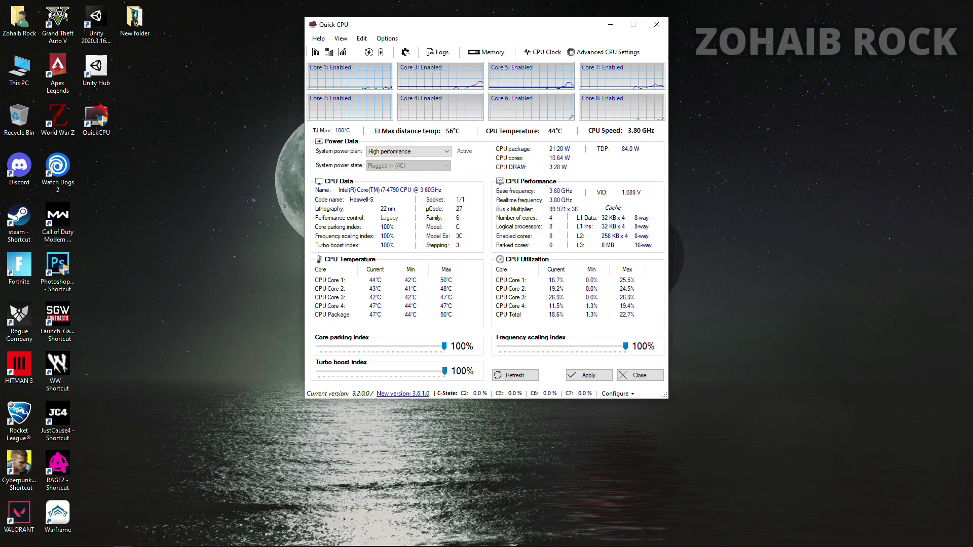
# - Open the advanced power settings of Windows' High performance plan and place the dialog beside the plan window
pyautogui.press('super')
pyautogui.write('power')
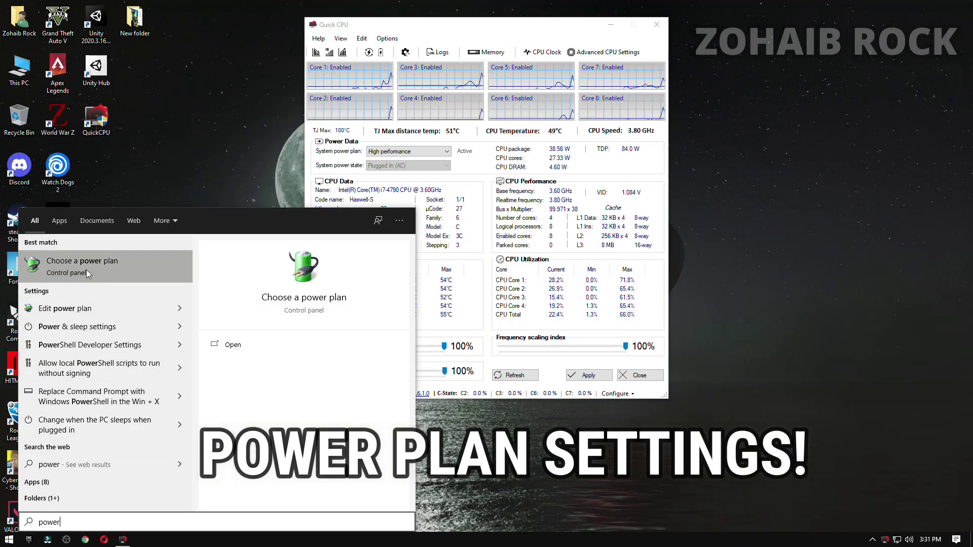
pyautogui.click(71, 267)
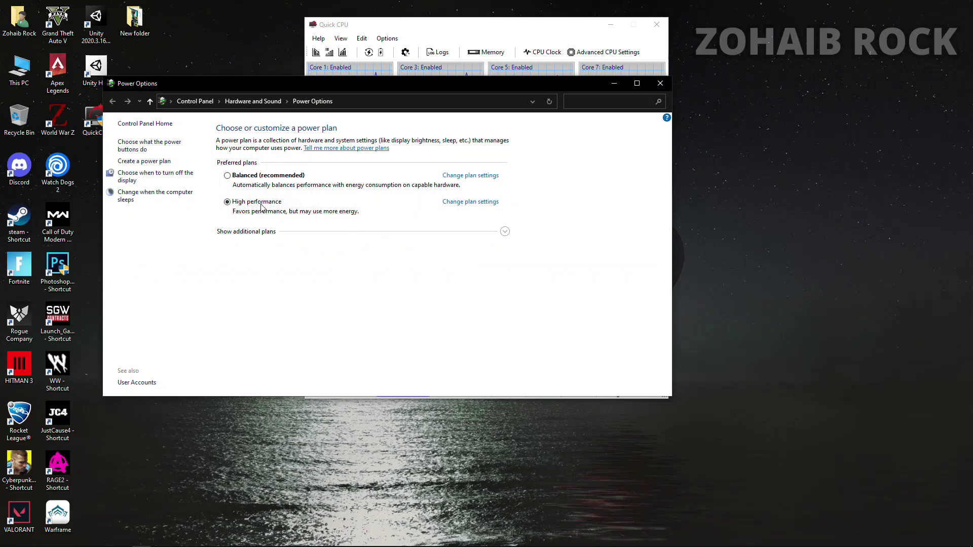
pyautogui.click(466, 201)
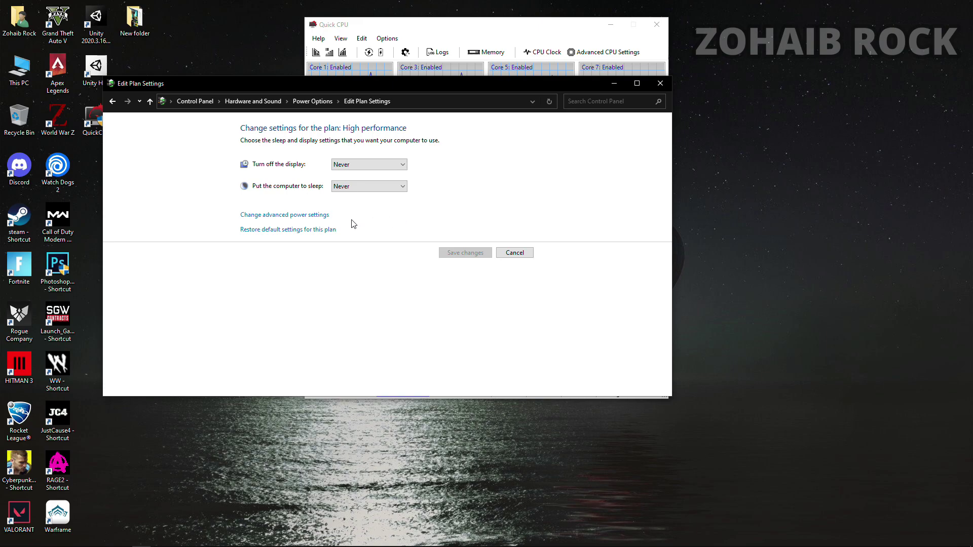
pyautogui.click(286, 215)
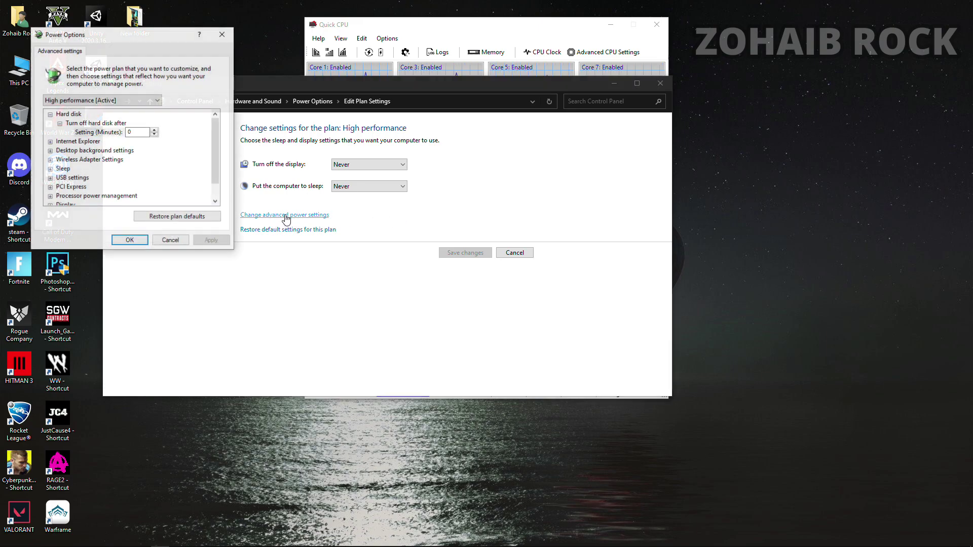
pyautogui.moveTo(131, 41); pyautogui.dragTo(781, 96)
# - Expand the Hard disk group and open the minutes value of "Turn off hard disk after"
pyautogui.click(716, 167)
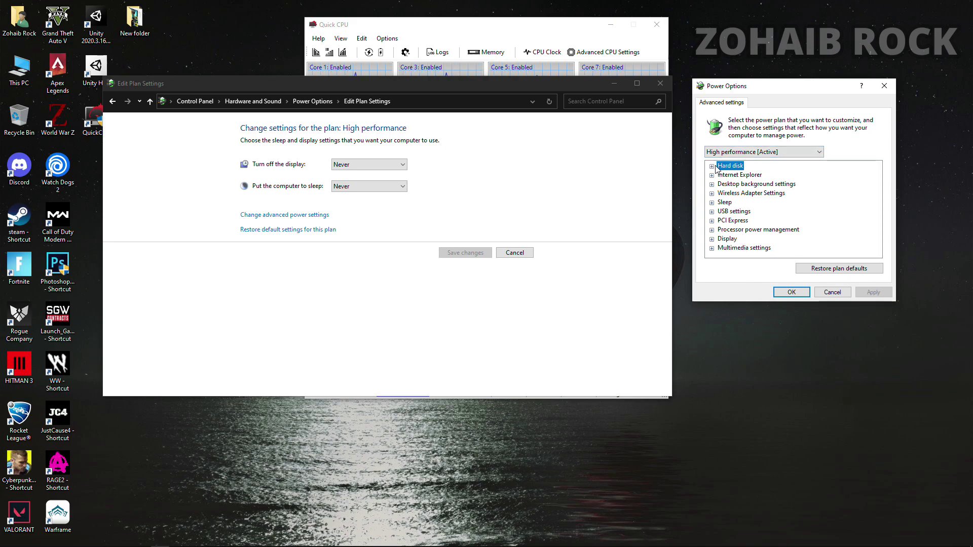
pyautogui.doubleClick(720, 167)
pyautogui.click(728, 175)
pyautogui.click(721, 175)
pyautogui.click(721, 175)
pyautogui.click(796, 185)
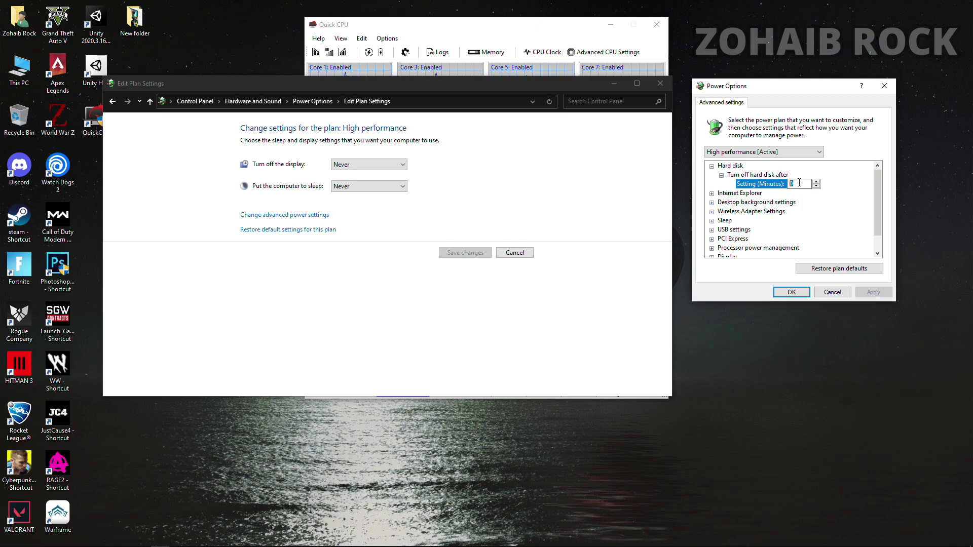
# - Set the wireless adapter's Power Saving Mode to Maximum Performance, accept it, and close the power plan and Quick CPU windows
pyautogui.click(750, 213)
pyautogui.click(712, 213)
pyautogui.click(748, 221)
pyautogui.doubleClick(736, 221)
pyautogui.click(780, 230)
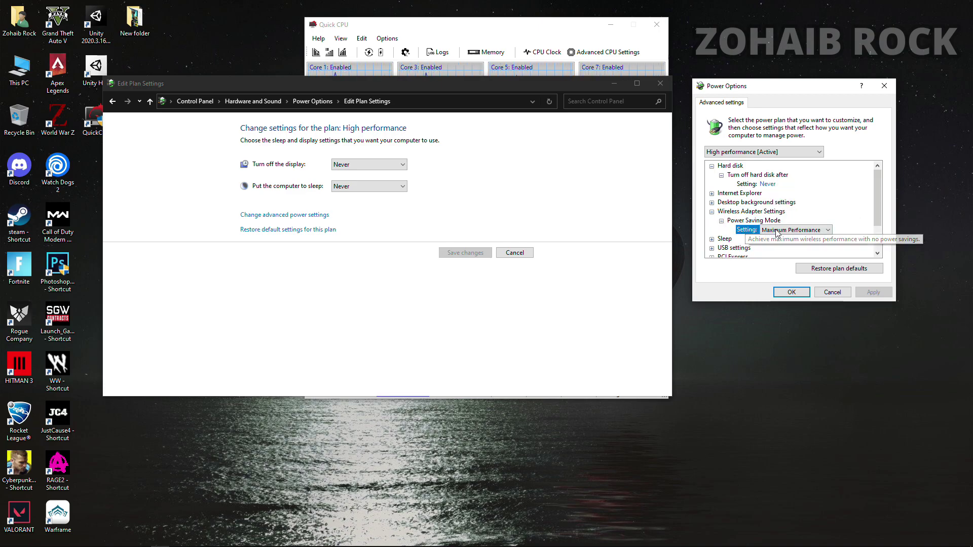
pyautogui.click(795, 230)
pyautogui.click(784, 239)
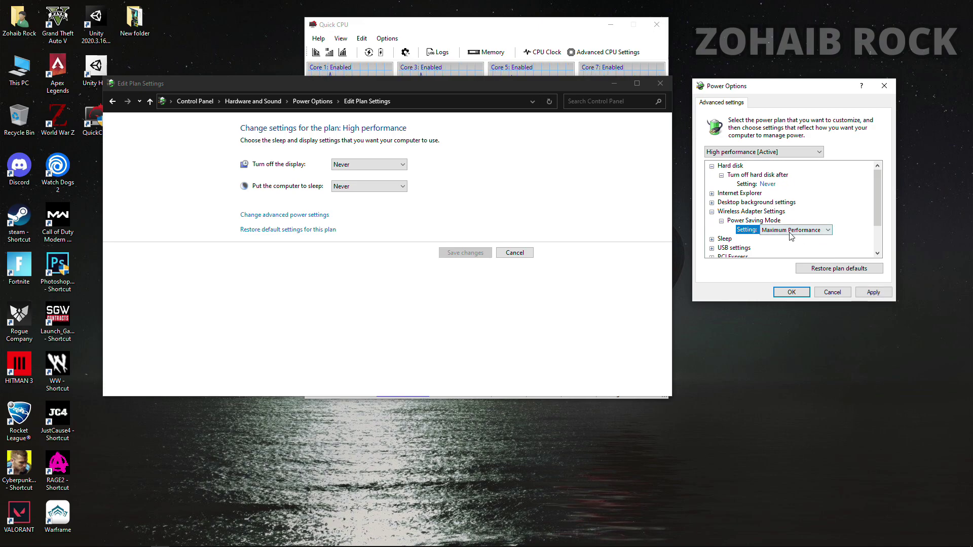
pyautogui.click(792, 292)
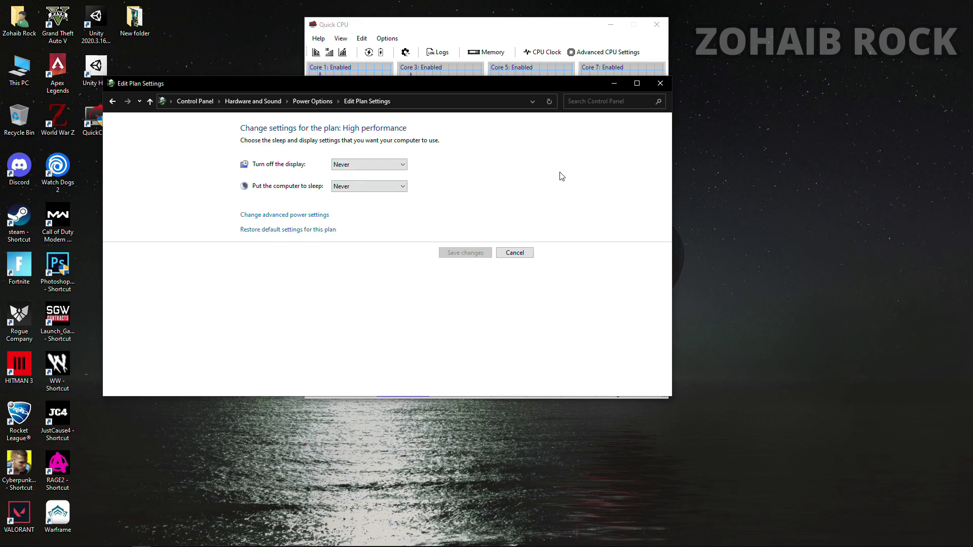
pyautogui.click(657, 86)
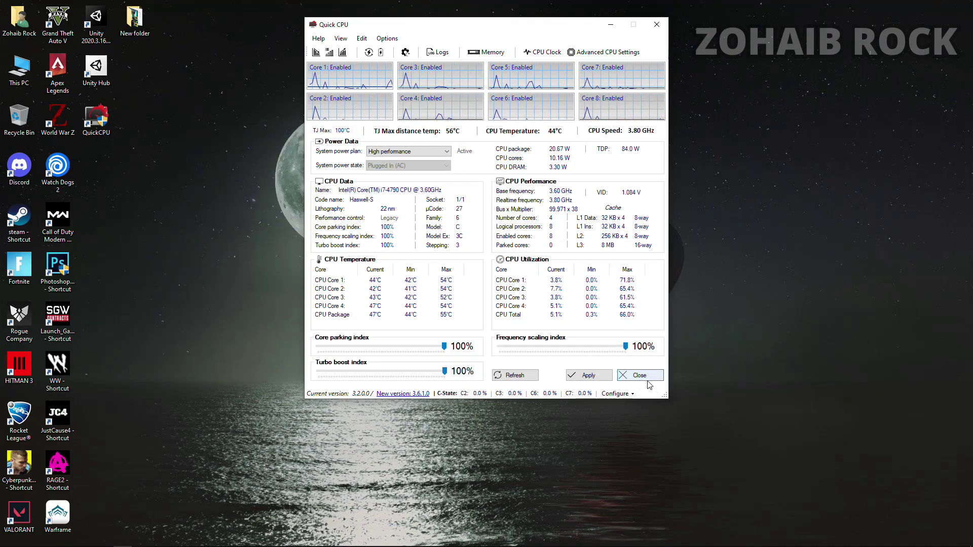
pyautogui.hotkey('alt', 'F4')
# - Run Timer Resolution from the boost pack's "5 Latency (Timer Resolution + Memory Cleaning)" folder, set it to Maximum and minimize it
pyautogui.doubleClick(477, 179)
pyautogui.doubleClick(159, 155)
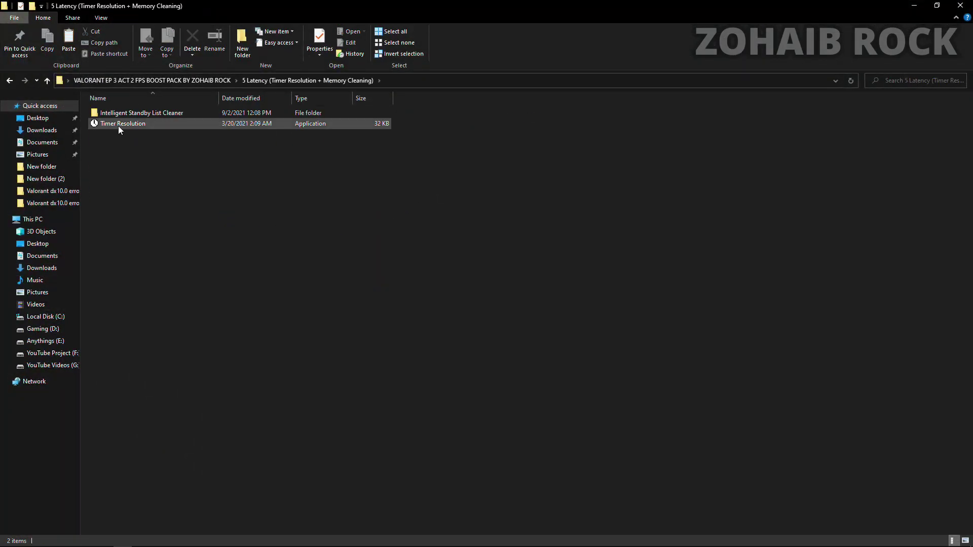
pyautogui.doubleClick(122, 125)
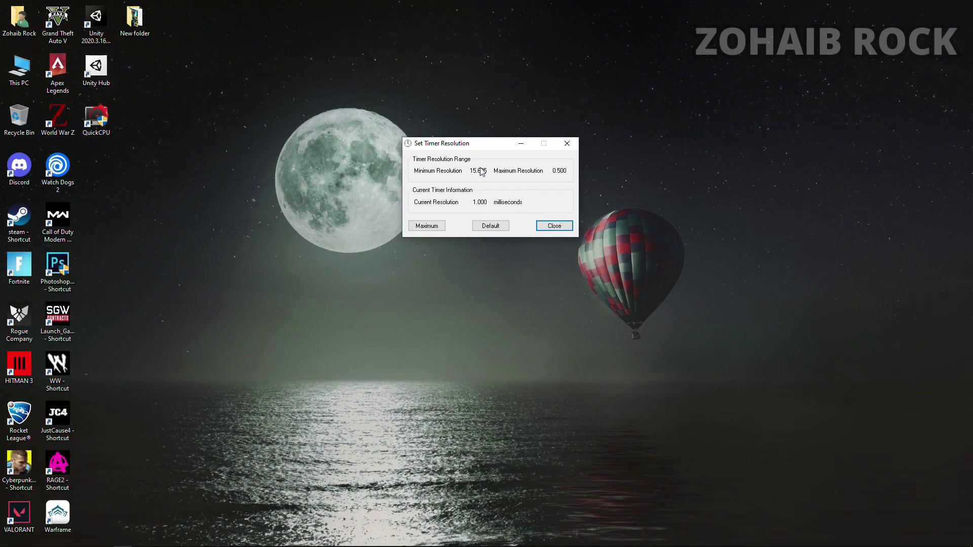
pyautogui.click(495, 226)
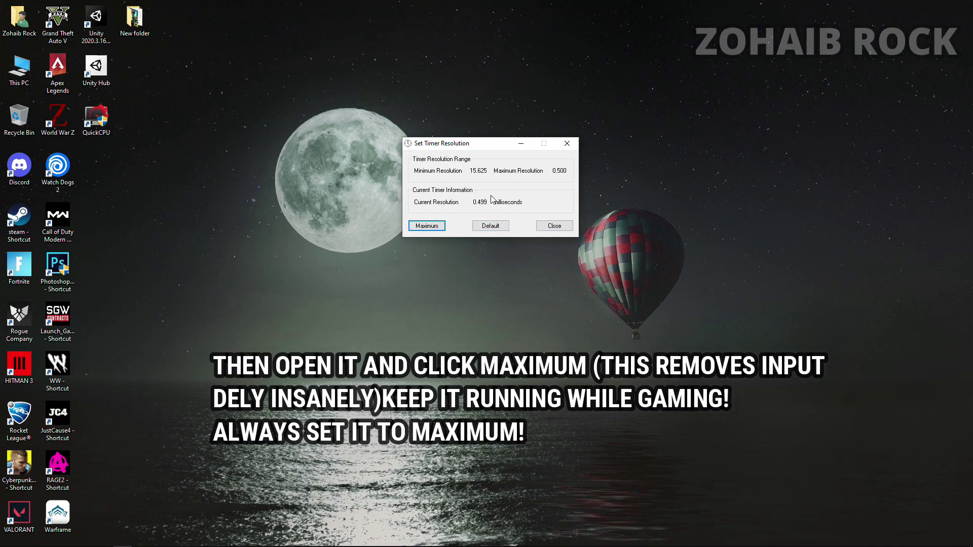
pyautogui.click(519, 145)
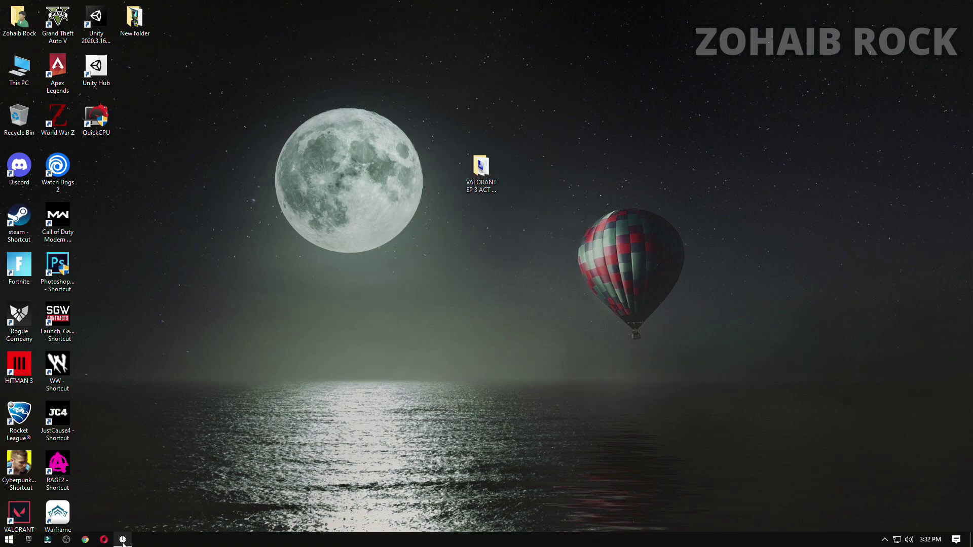
# - Open "M1 Mouse Acceleration" from the boost pack and turn off Enhance pointer precision in the mouse properties
pyautogui.doubleClick(470, 189)
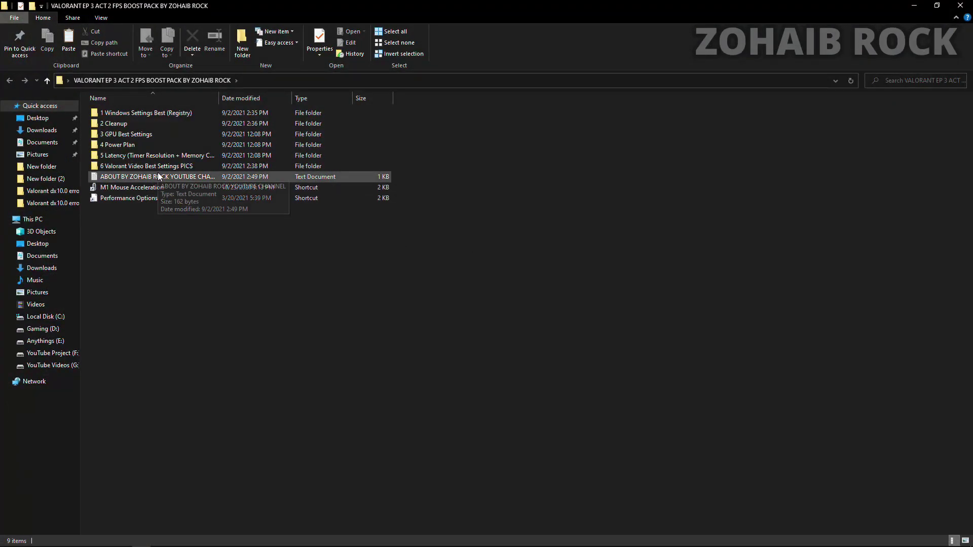
pyautogui.doubleClick(133, 187)
pyautogui.click(84, 117)
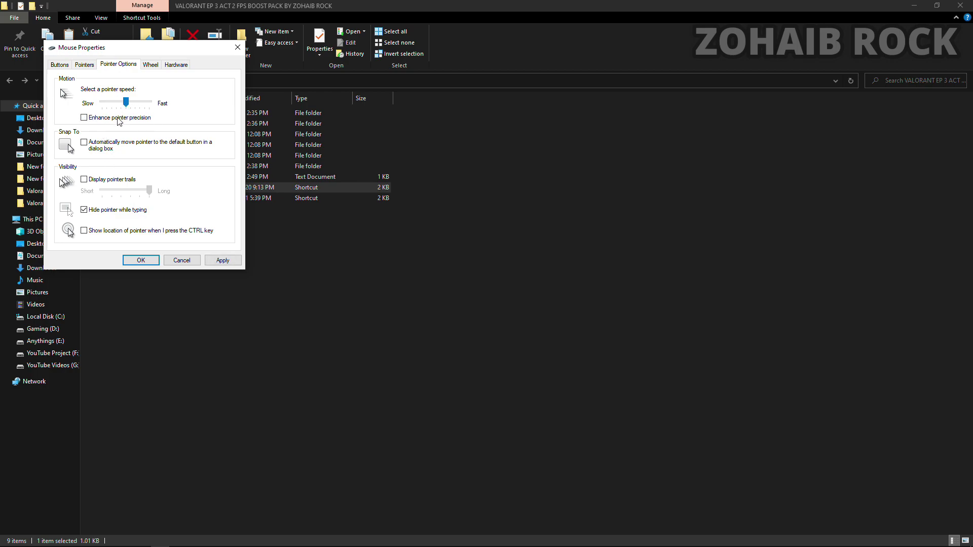
pyautogui.click(221, 258)
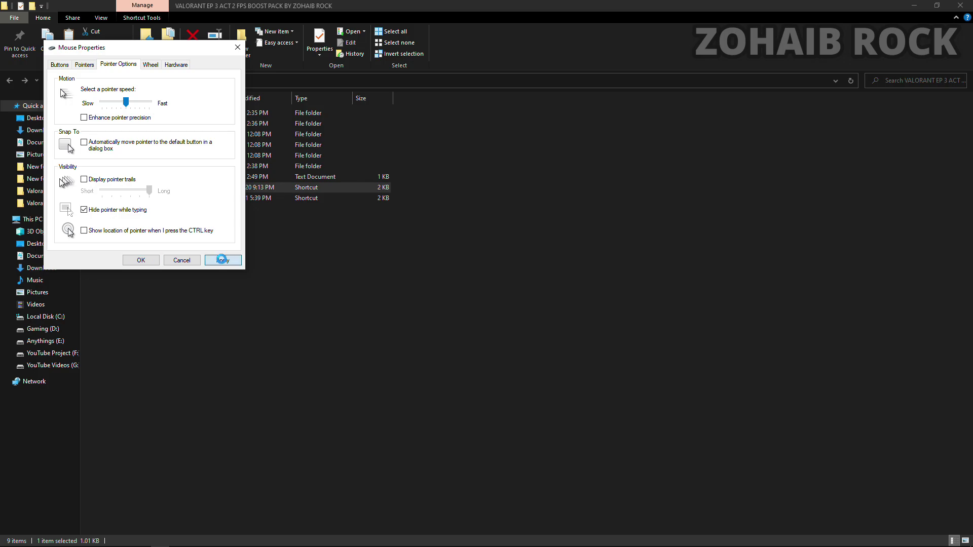
pyautogui.click(141, 261)
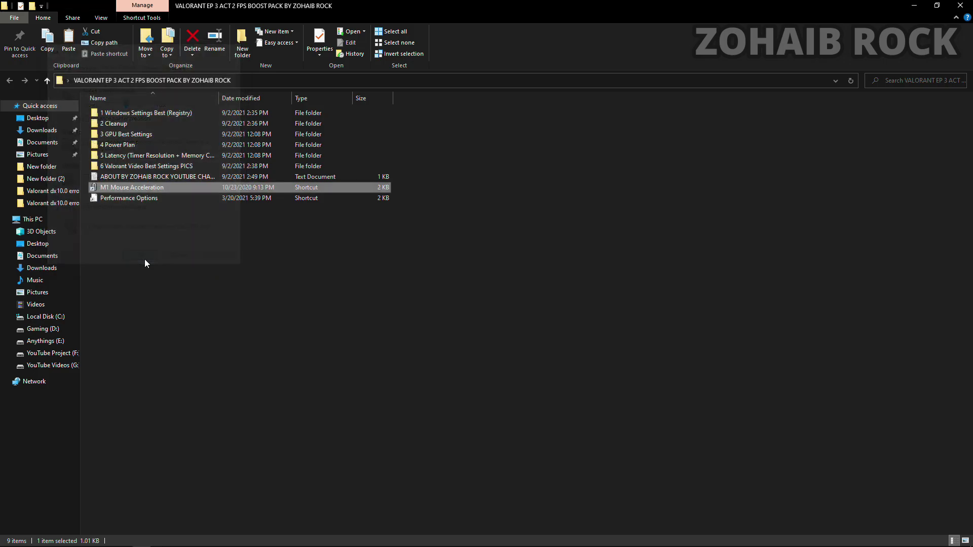
# - Open the boost pack's Performance Options shortcut and apply Custom visual effects with Smooth-scroll list boxes enabled
pyautogui.doubleClick(111, 199)
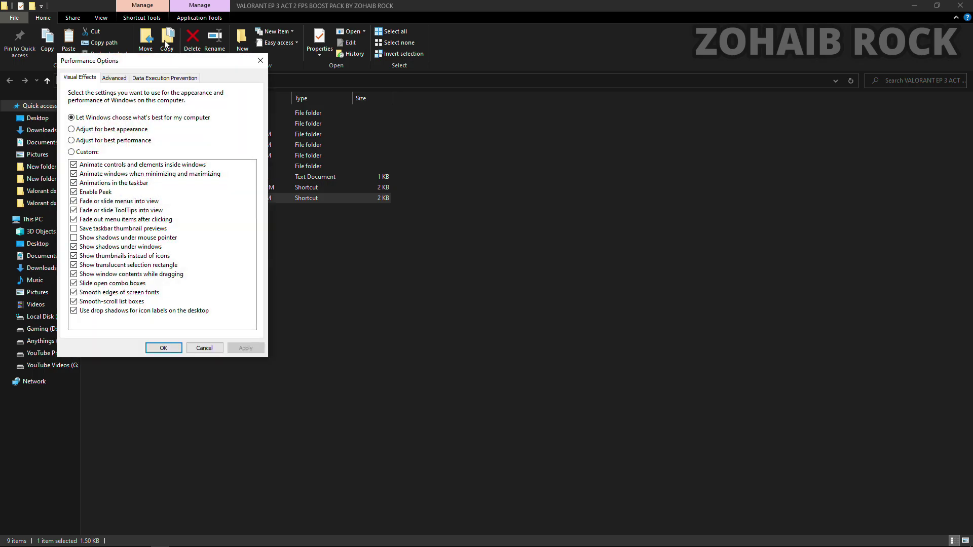
pyautogui.moveTo(376, 80); pyautogui.dragTo(624, 45)
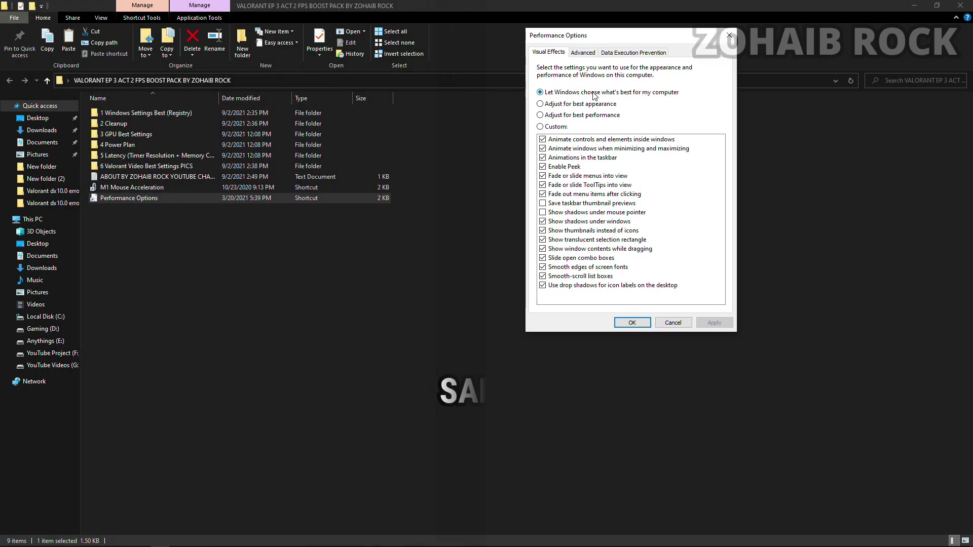
pyautogui.click(558, 276)
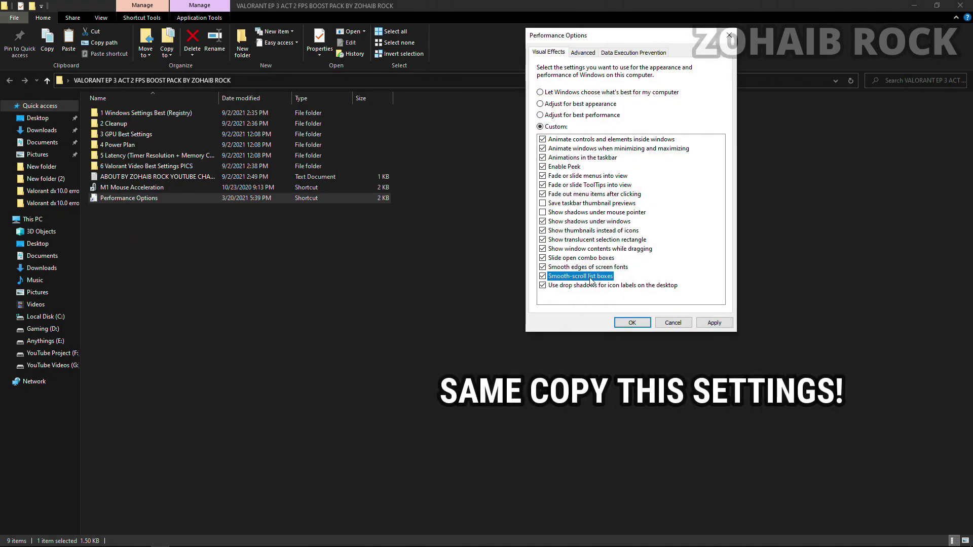
pyautogui.click(702, 323)
pyautogui.click(634, 323)
pyautogui.click(495, 307)
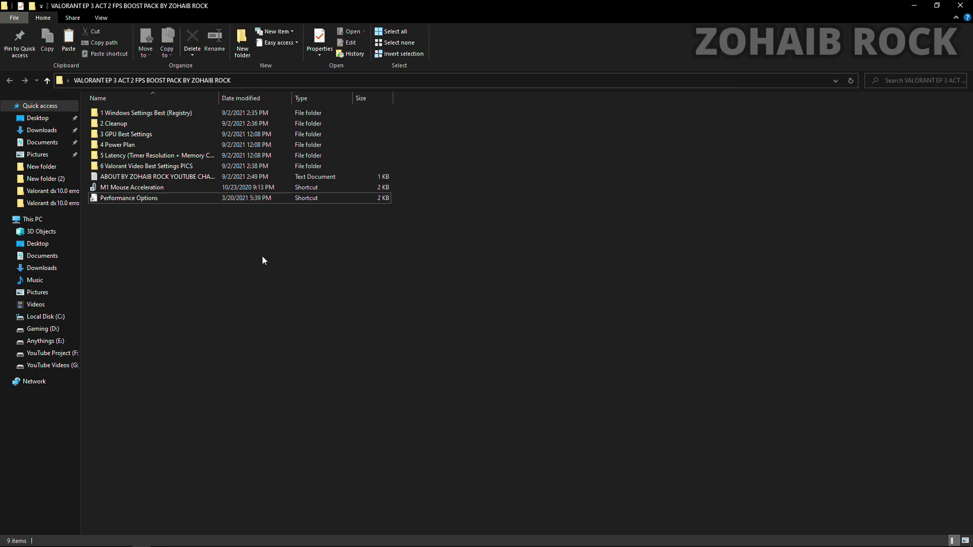
# - View both pictures in "6 Valorant Video Best Settings PICS", close them, and move the boost pack folder below "New folder" on the desktop
pyautogui.doubleClick(111, 167)
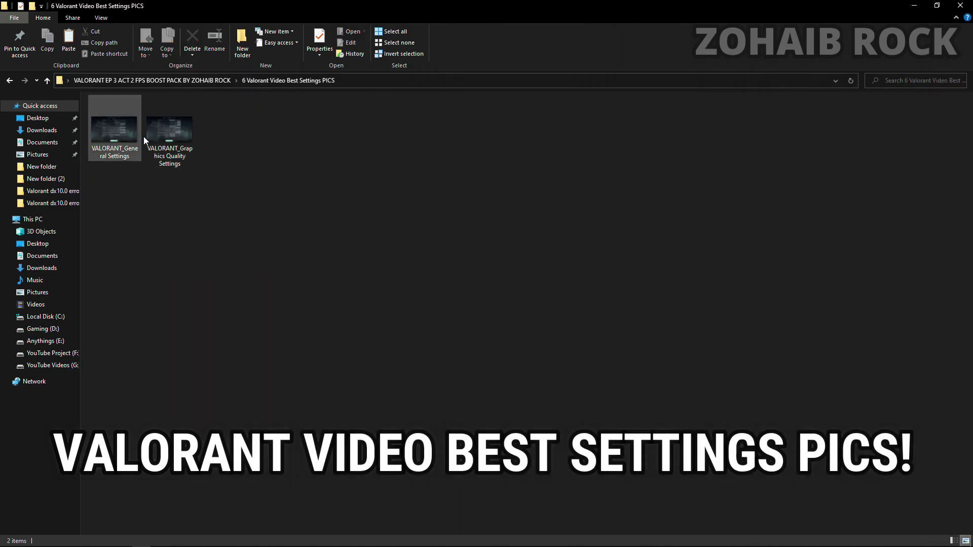
pyautogui.doubleClick(120, 148)
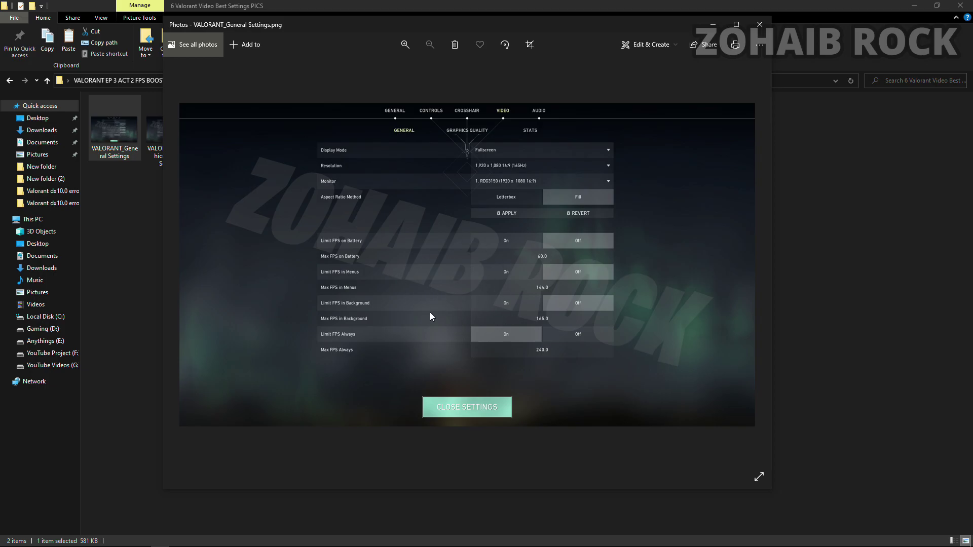
pyautogui.press('Right')
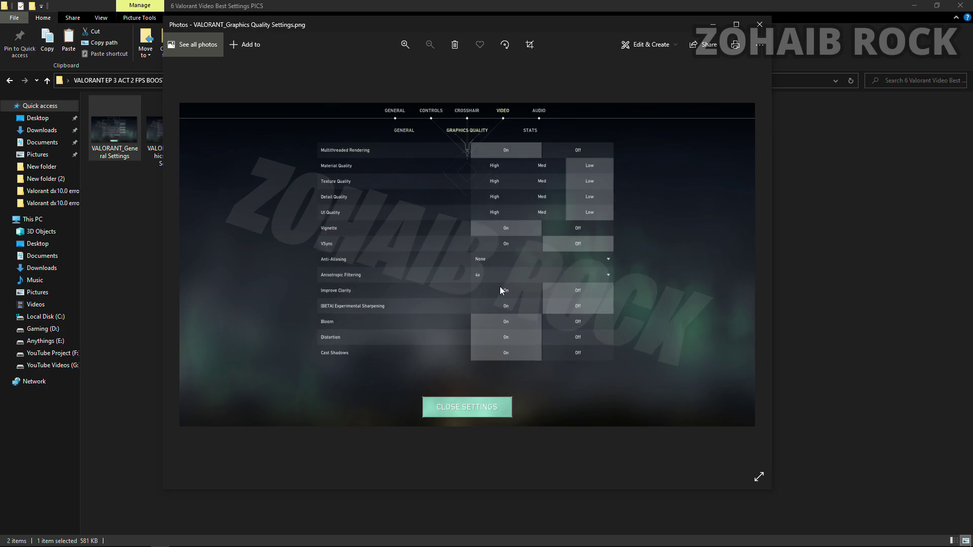
pyautogui.click(758, 24)
pyautogui.click(960, 5)
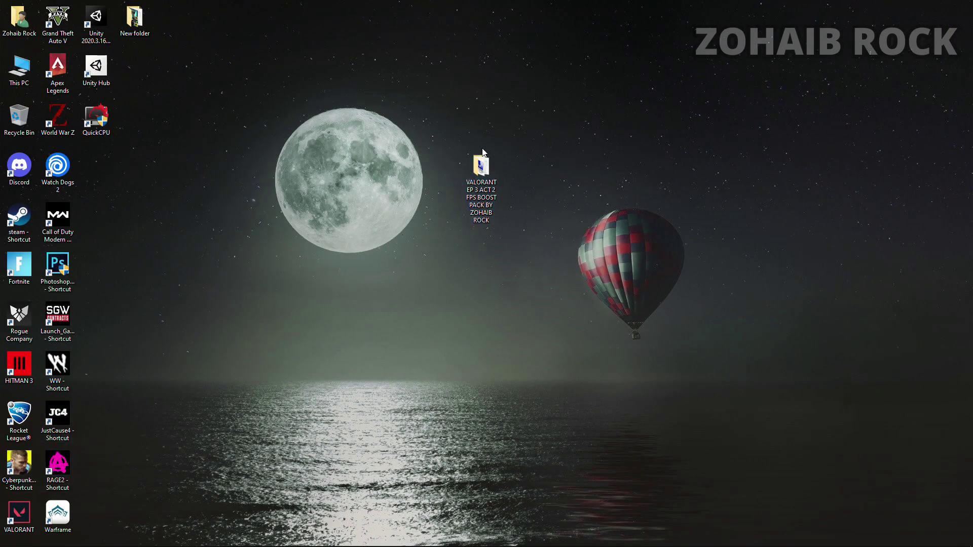
pyautogui.moveTo(482, 172); pyautogui.dragTo(136, 73)
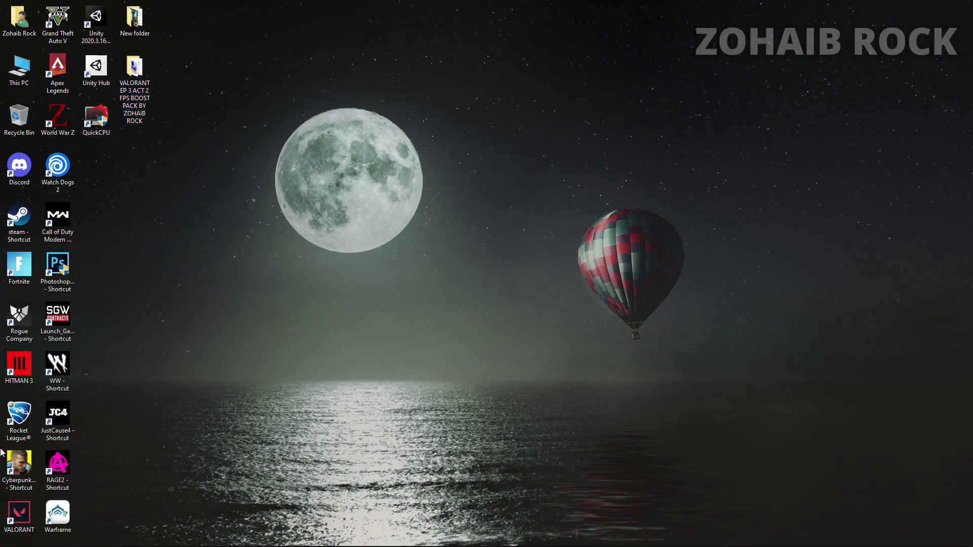
# - Open Windows Settings maximized, check Game Mode in the Gaming settings, and go to the related Graphics settings
pyautogui.press('super')
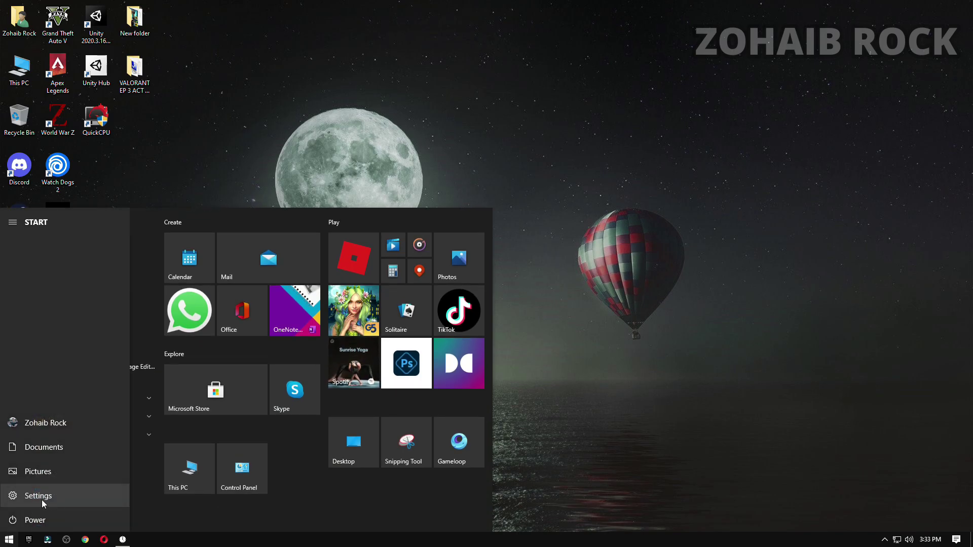
pyautogui.click(38, 500)
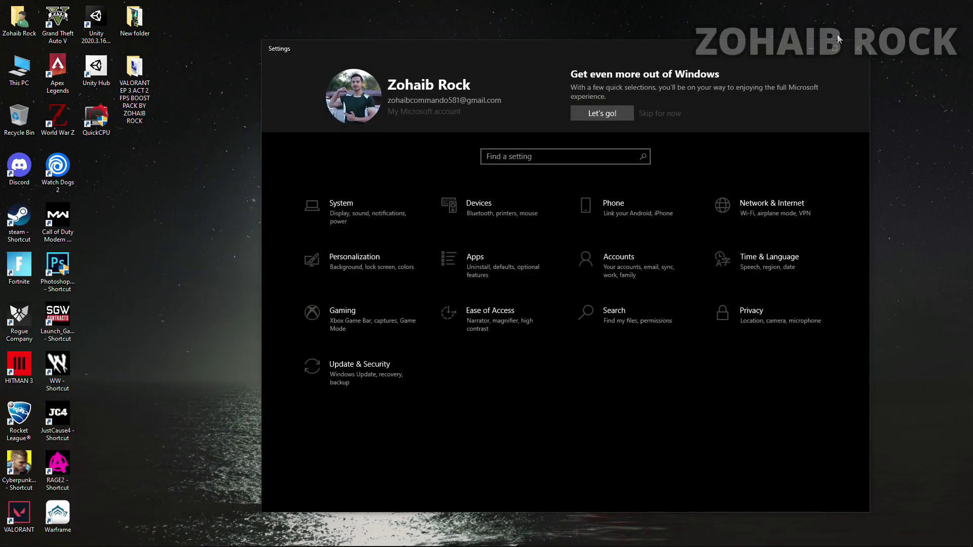
pyautogui.click(836, 48)
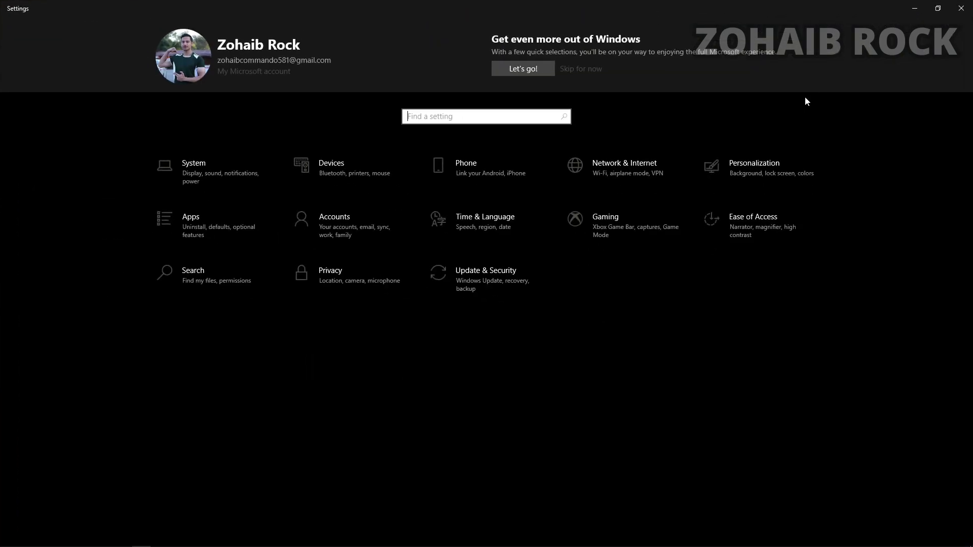
pyautogui.click(600, 230)
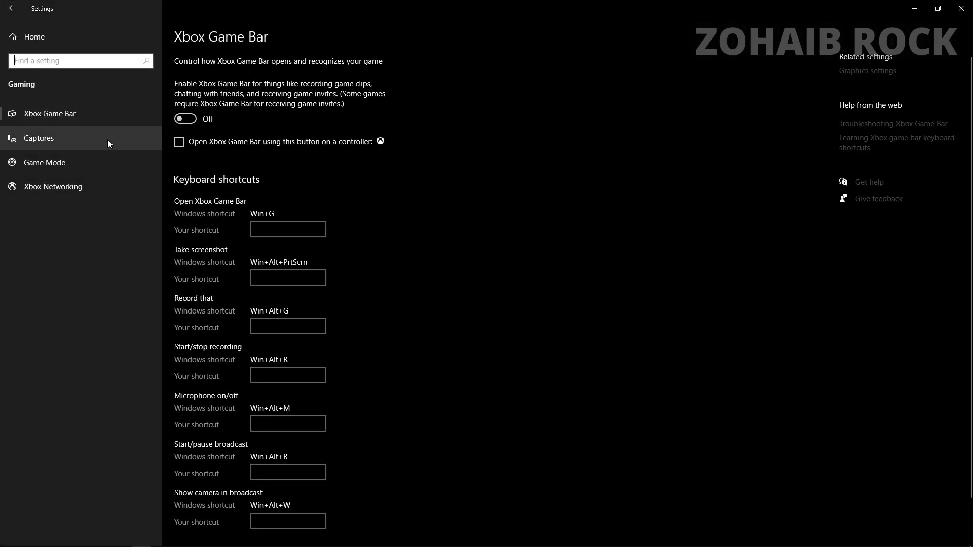
pyautogui.click(90, 163)
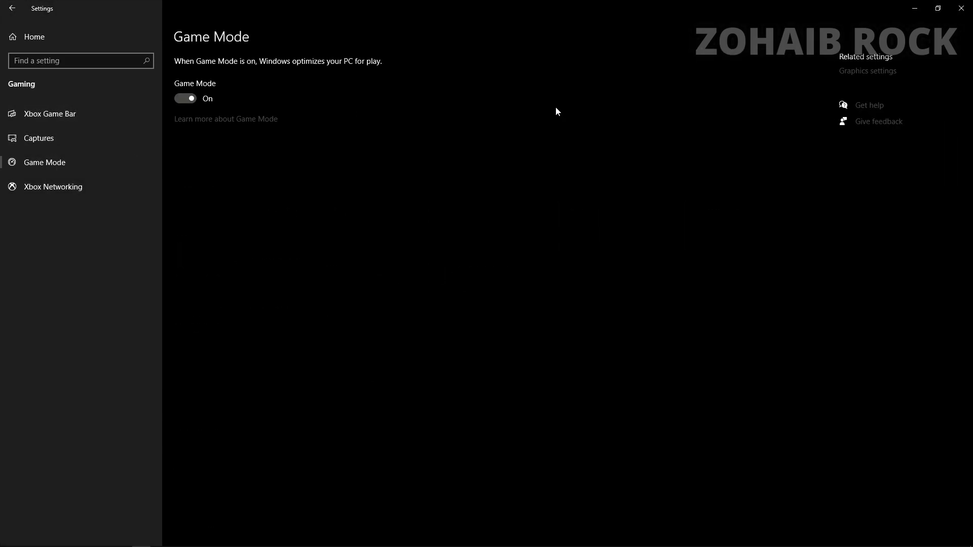
pyautogui.click(867, 71)
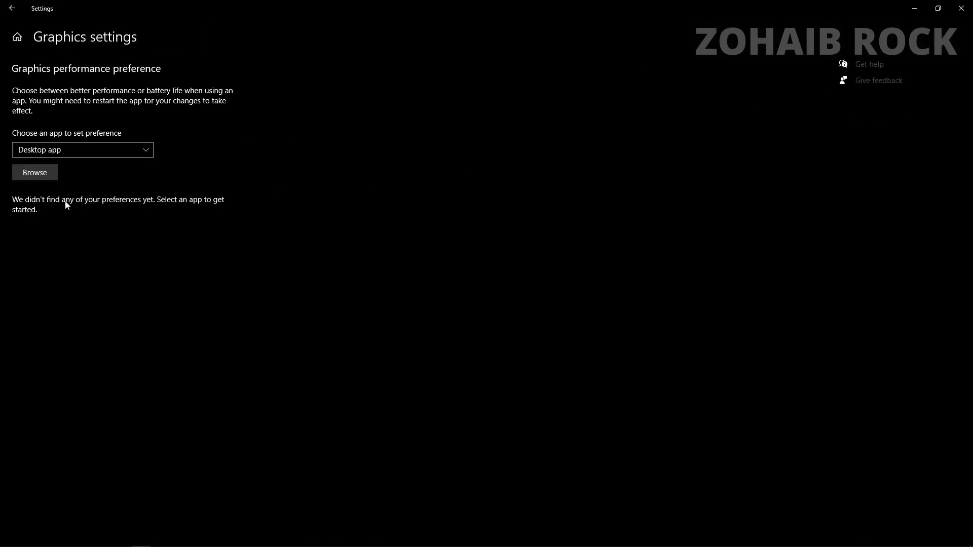
# - Add the VALORANT application from D:\Riot Games\VALORANT\live to the graphics performance preference list
pyautogui.click(47, 172)
pyautogui.click(53, 185)
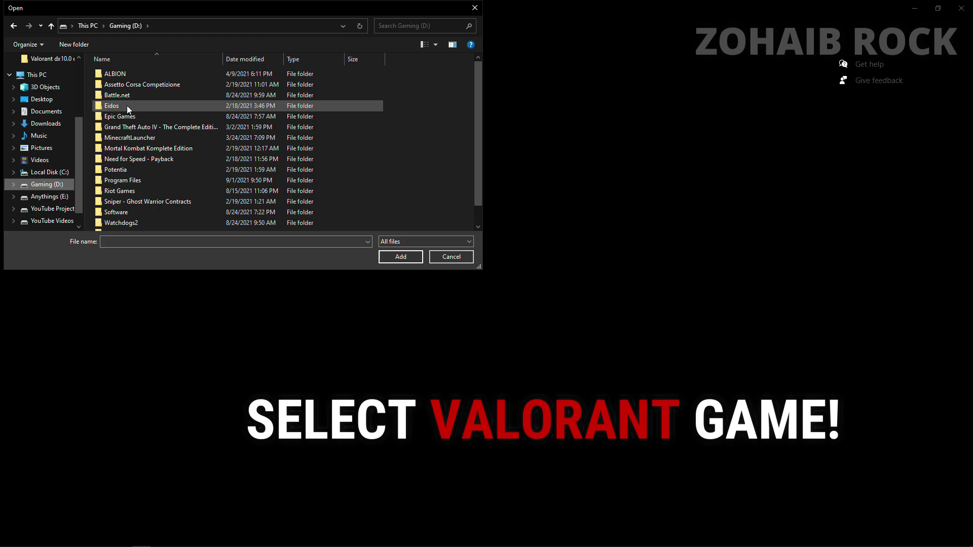
pyautogui.doubleClick(124, 190)
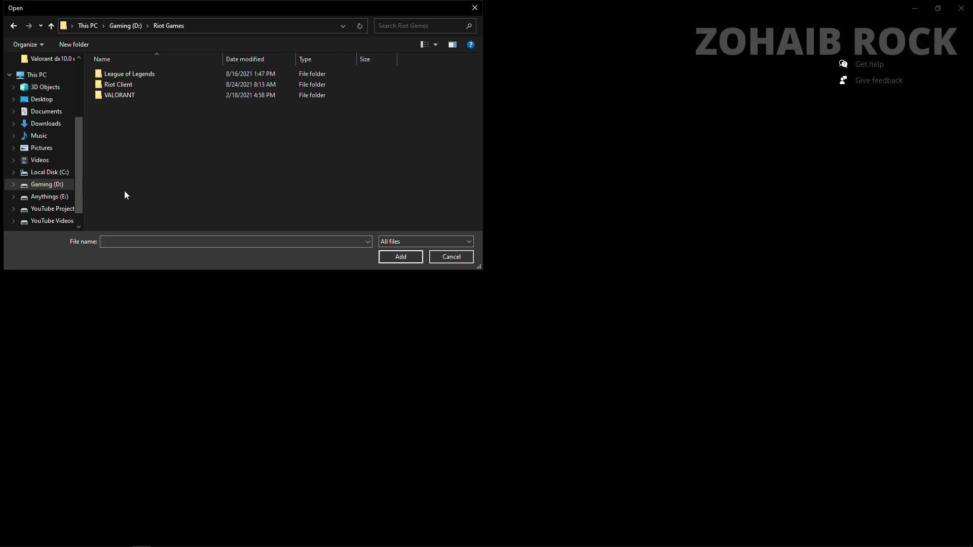
pyautogui.doubleClick(118, 99)
pyautogui.doubleClick(114, 72)
pyautogui.click(134, 98)
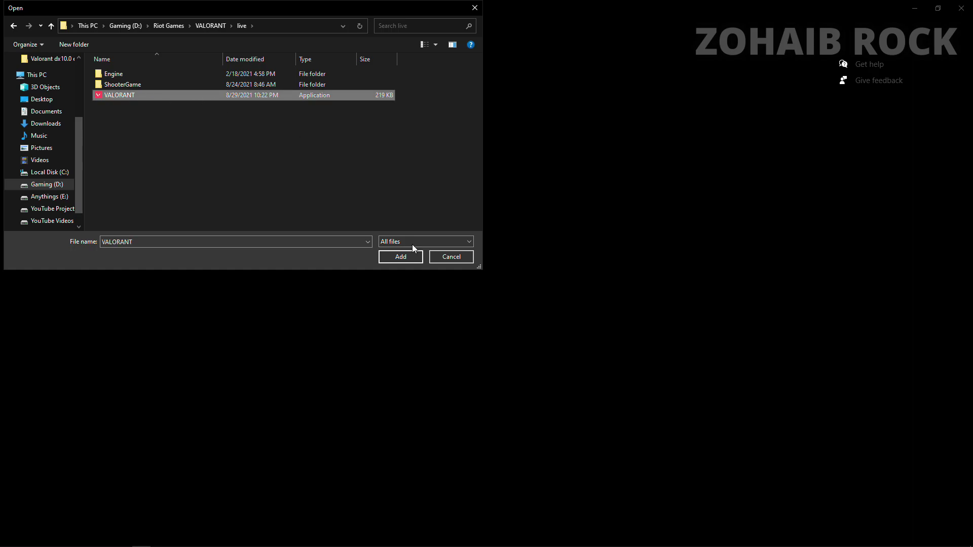
pyautogui.click(414, 259)
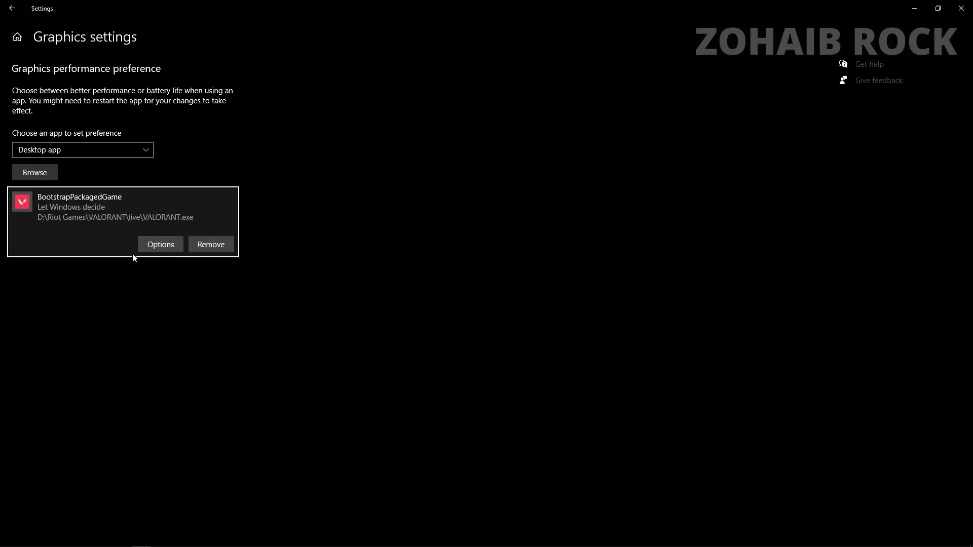
# - Set the graphics preference of the added VALORANT game to High performance and save it
pyautogui.click(159, 250)
pyautogui.click(424, 299)
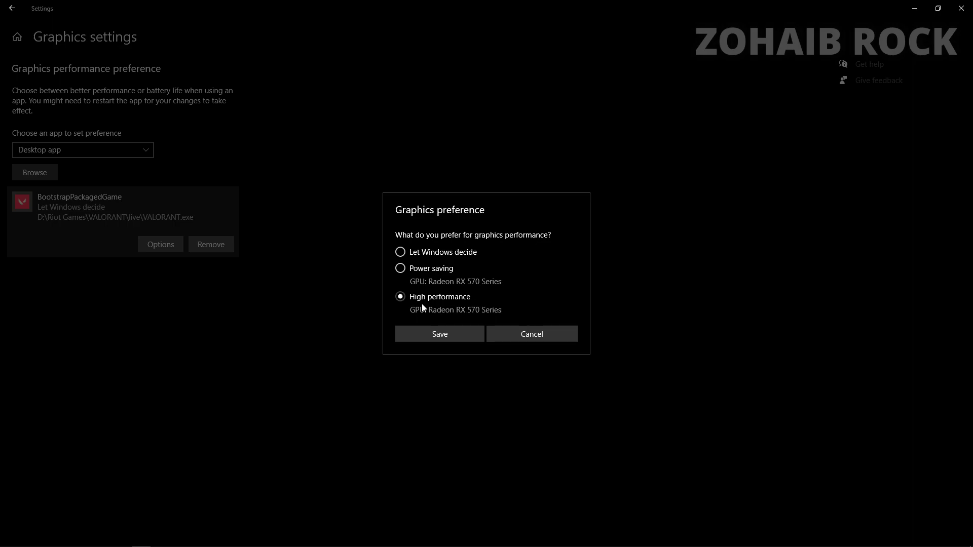
pyautogui.click(453, 335)
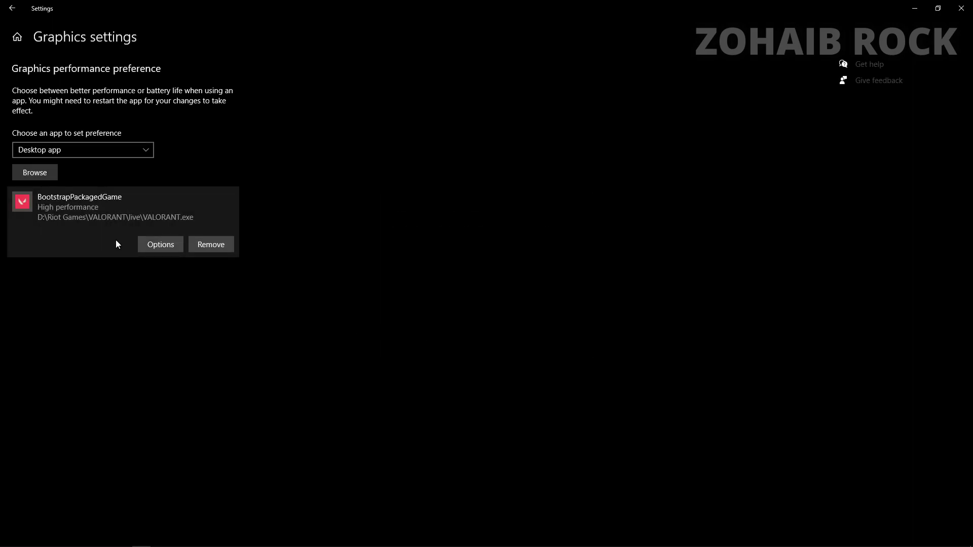
# - Add RiotClientServices from D:\Riot Games\Riot Client to the graphics performance preference list
pyautogui.click(47, 175)
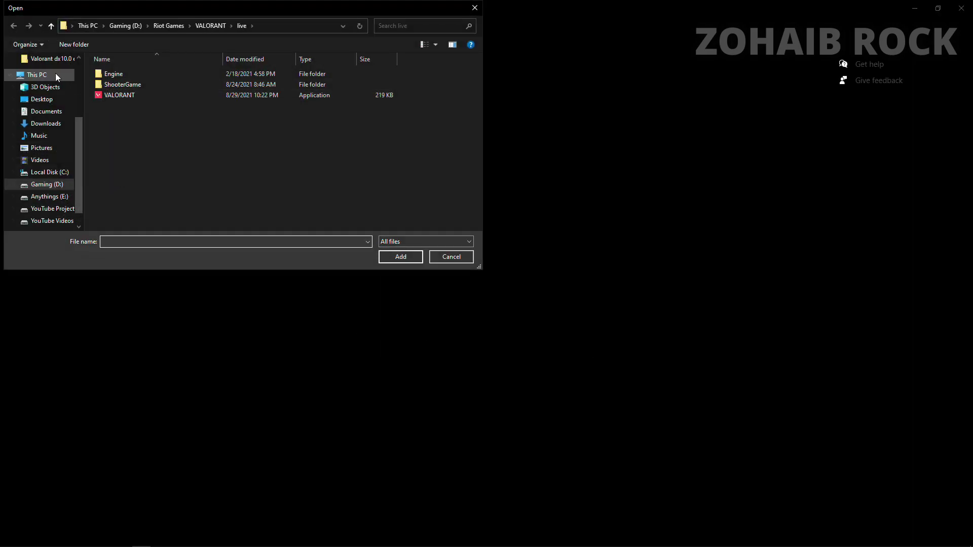
pyautogui.click(48, 185)
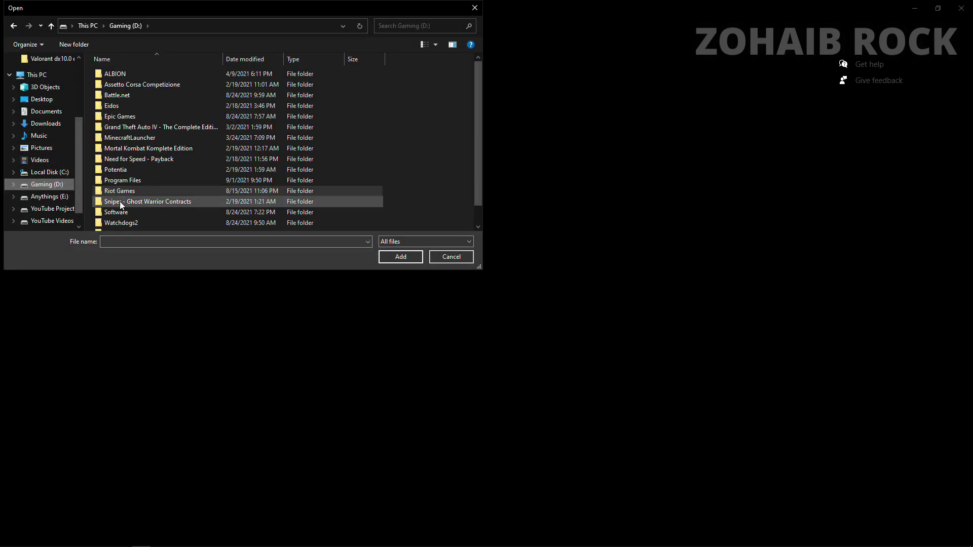
pyautogui.doubleClick(123, 194)
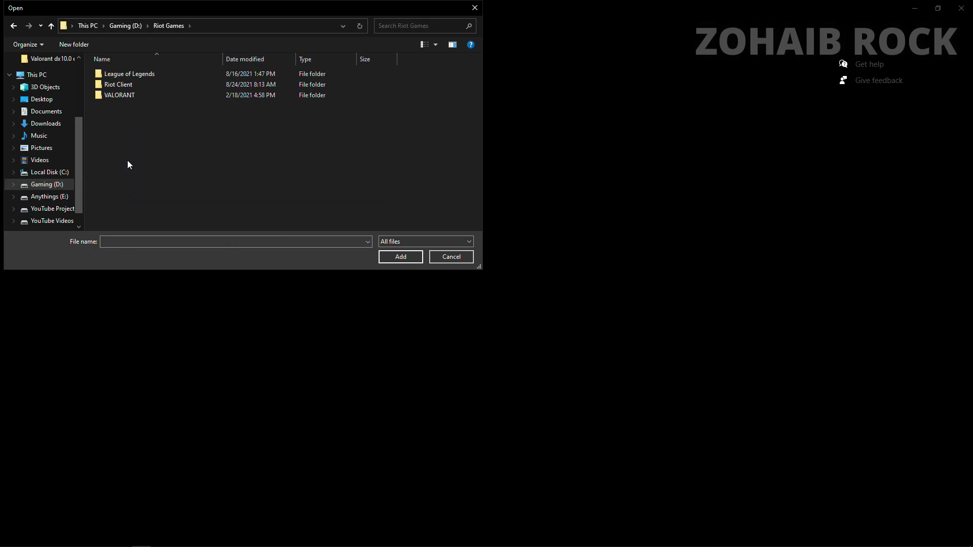
pyautogui.doubleClick(120, 85)
pyautogui.click(124, 106)
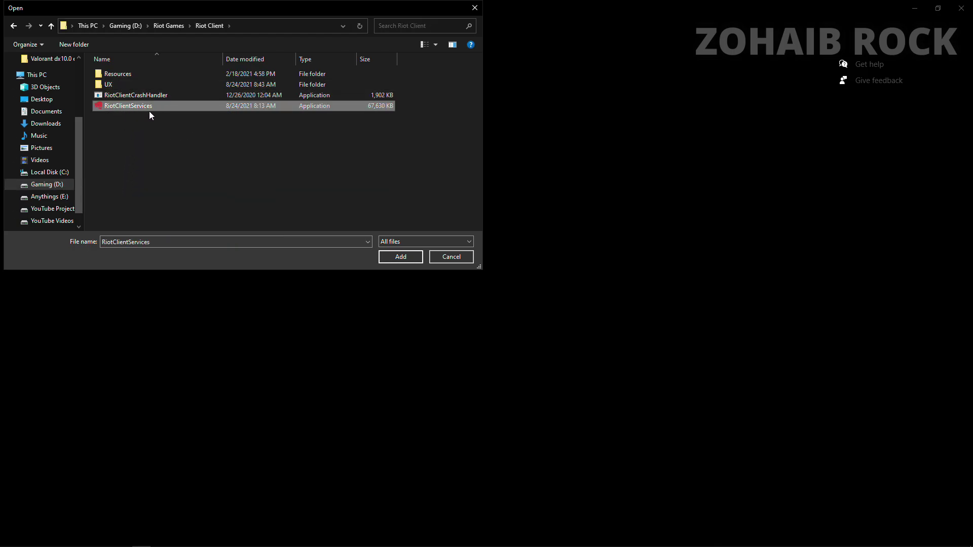
pyautogui.press('Return')
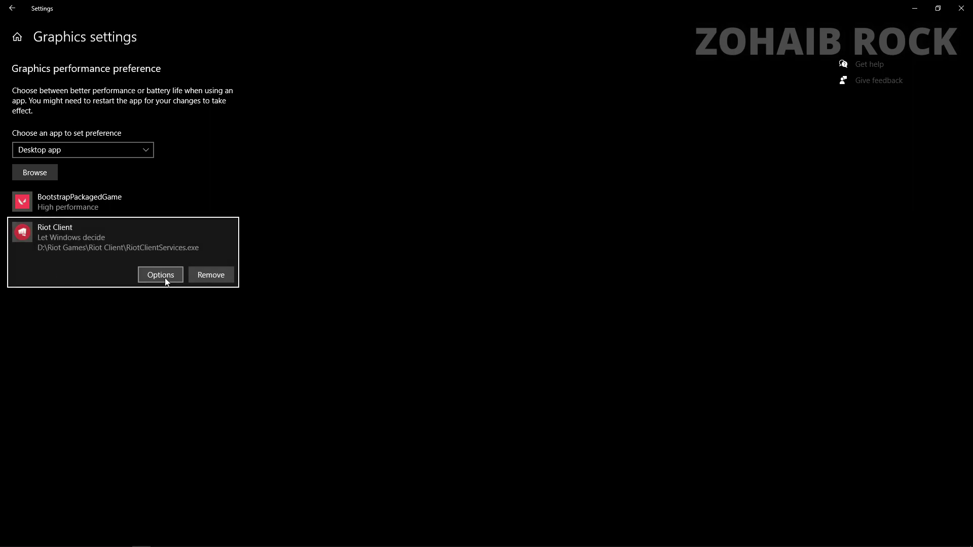
# - Set the Riot Client's graphics preference to High performance, save it, and close Settings
pyautogui.click(161, 275)
pyautogui.click(453, 336)
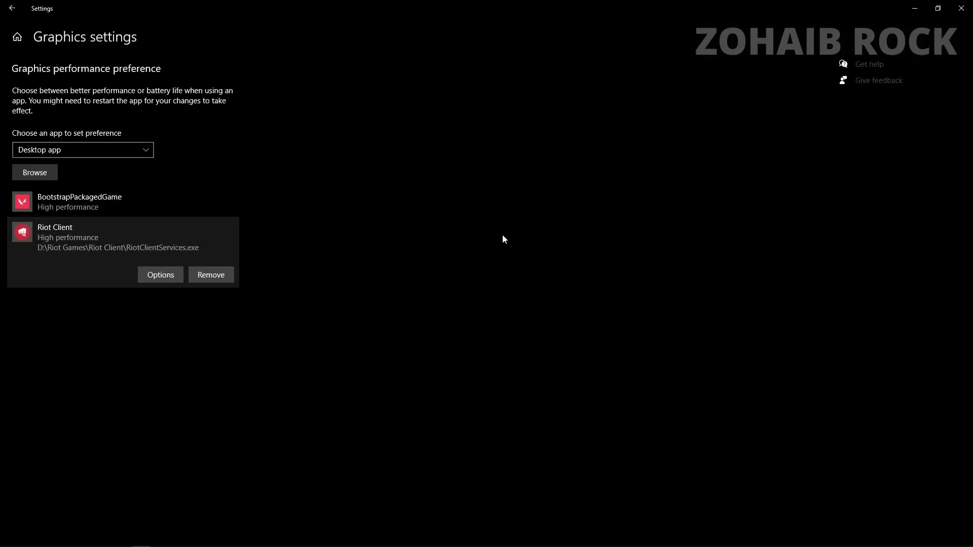
pyautogui.click(961, 8)
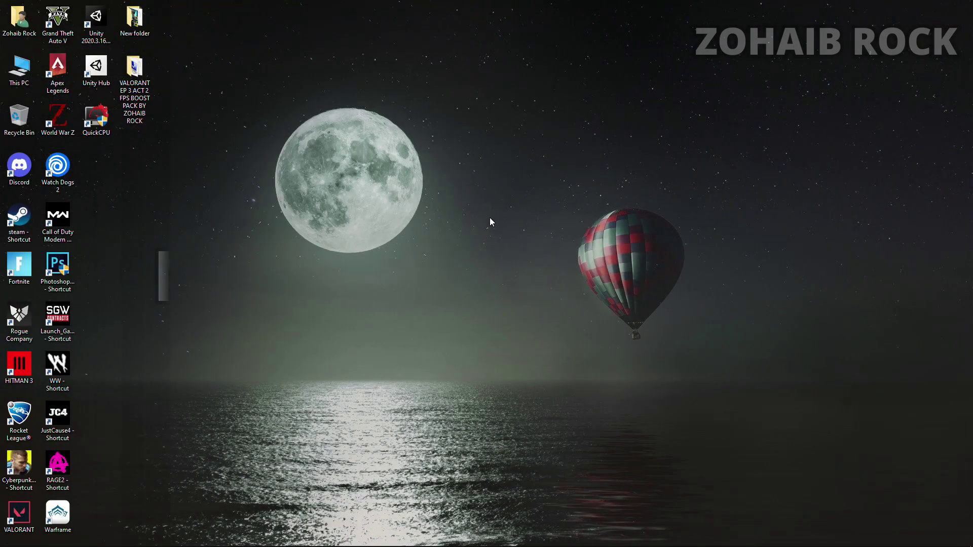